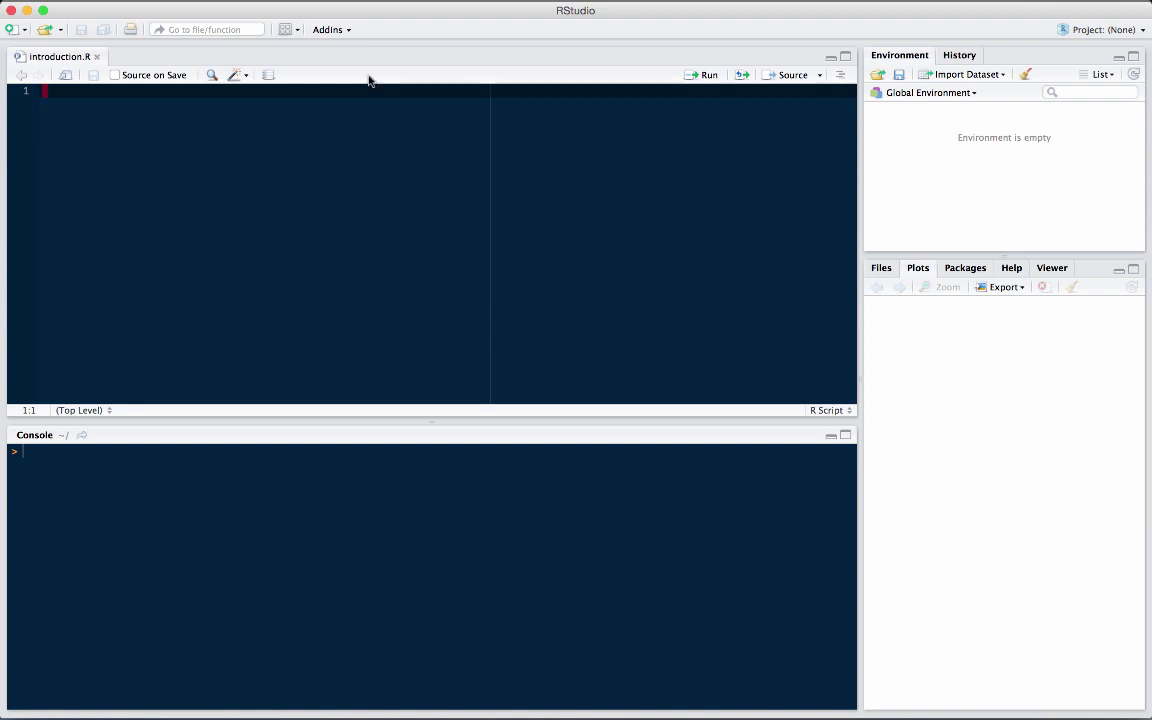
# - Launch the Radiant app from RStudio's Addins menu
pyautogui.click(342, 32)
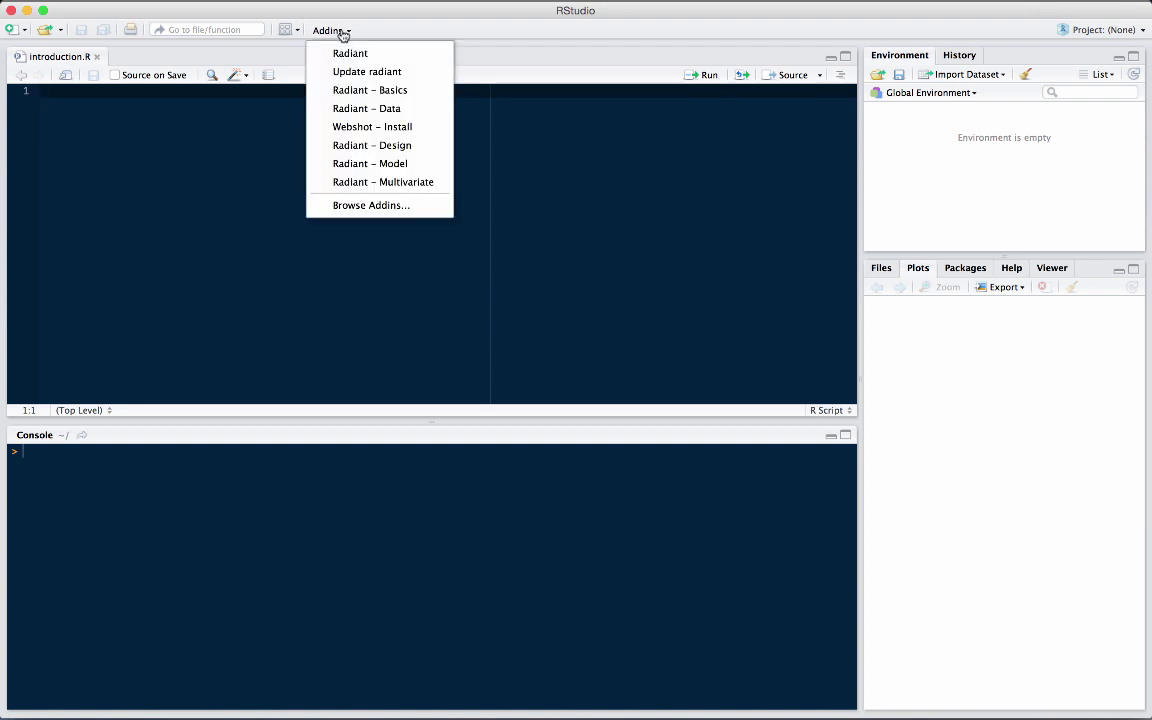
pyautogui.click(397, 57)
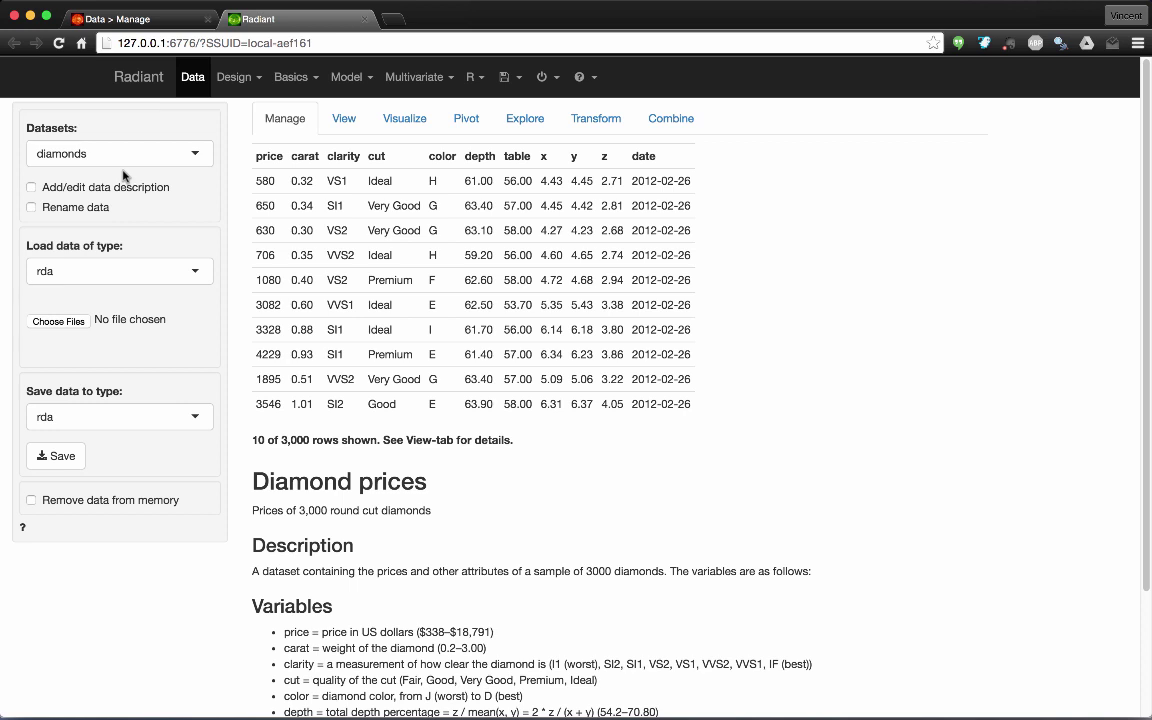
# - Load the bundled example datasets and switch to the direct_marketing dataset
pyautogui.click(94, 146)
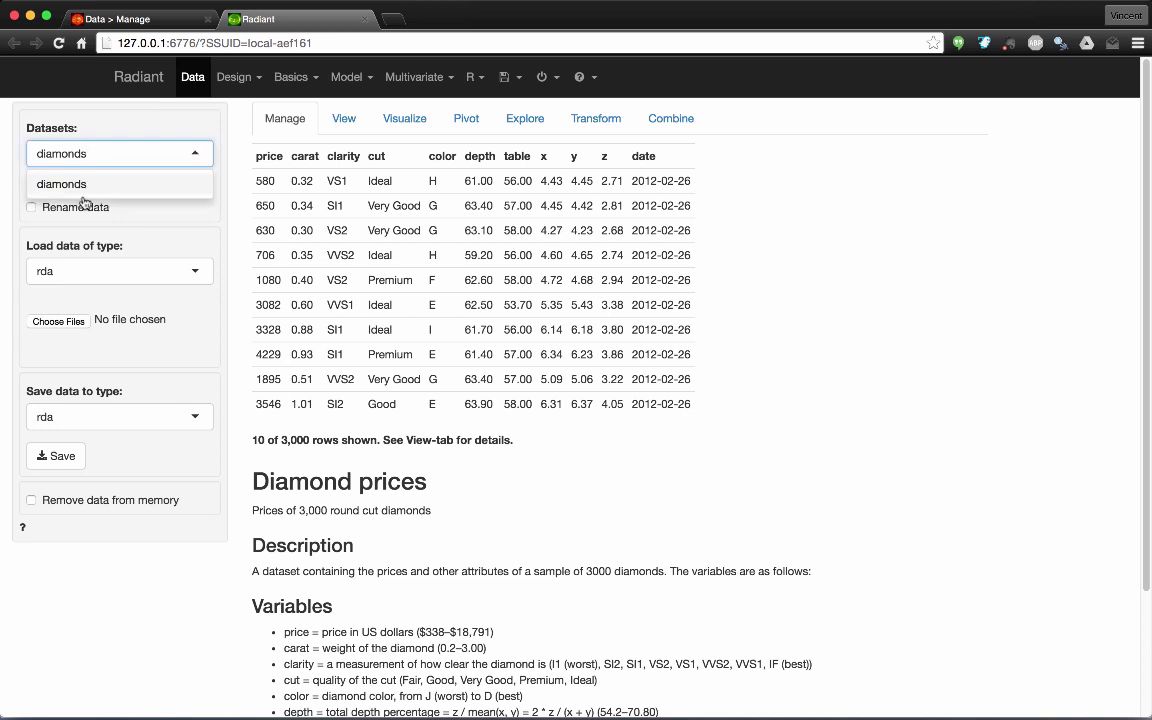
pyautogui.click(90, 270)
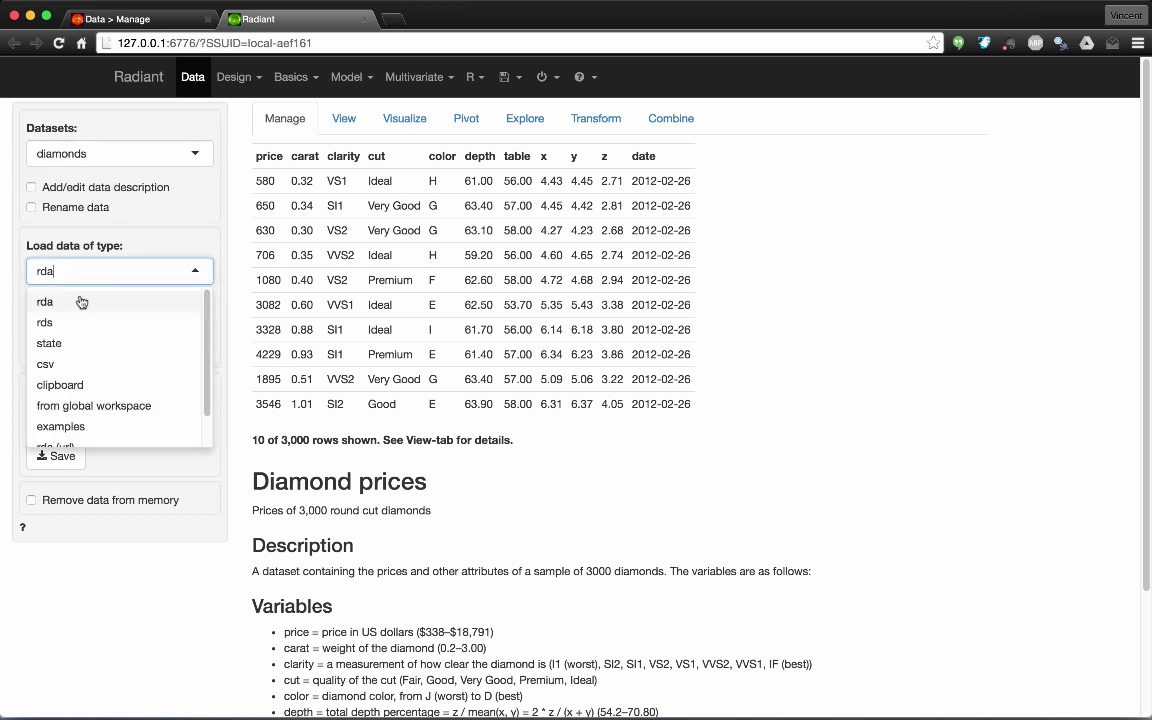
pyautogui.click(61, 427)
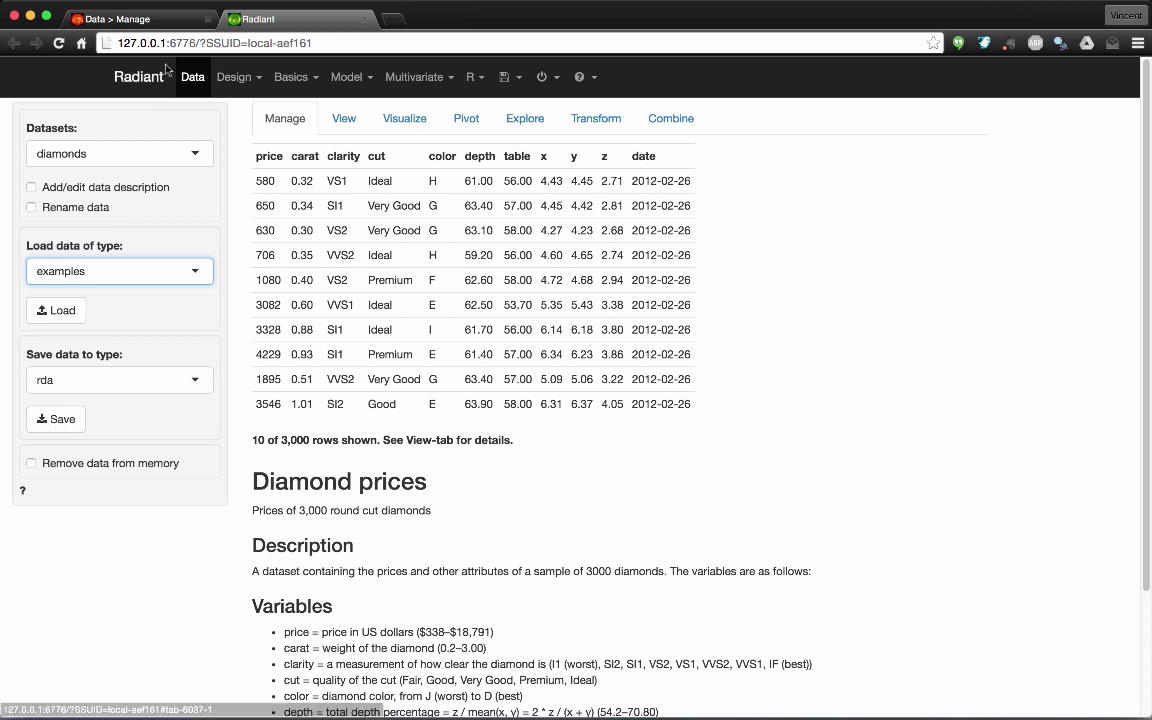
pyautogui.click(56, 310)
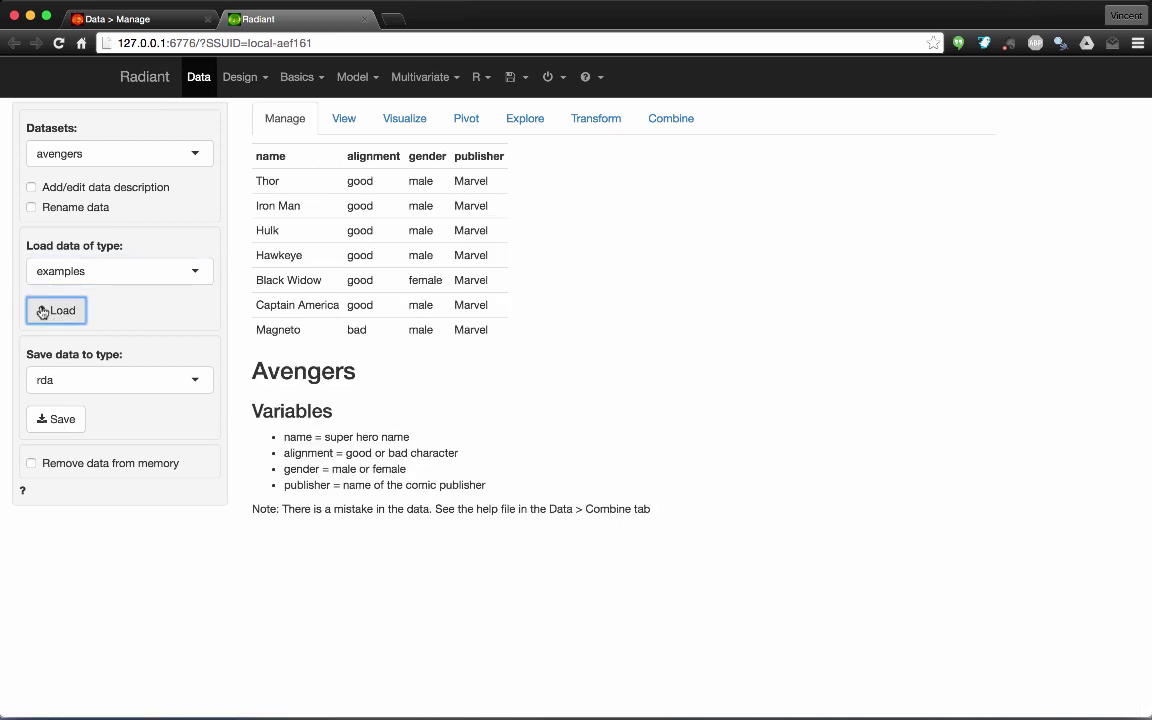
pyautogui.click(96, 152)
pyautogui.write('dire')
pyautogui.press('Return')
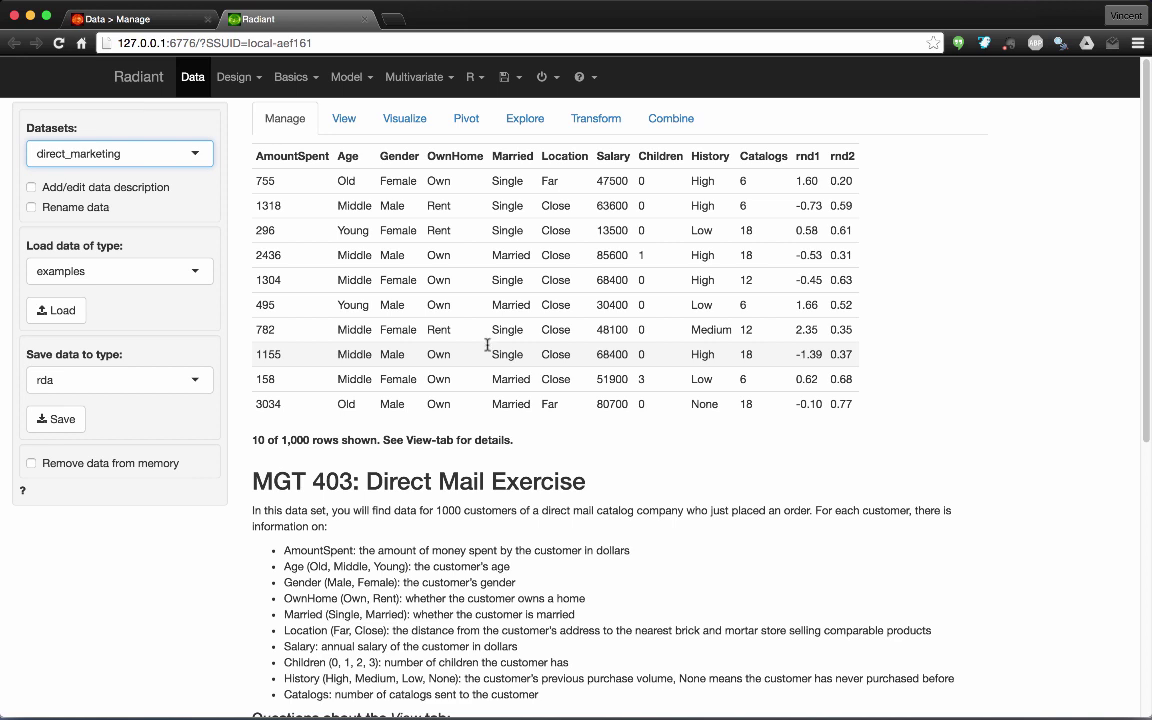
# - View direct_marketing as a table sorted by AmountSpent and Age
pyautogui.click(343, 120)
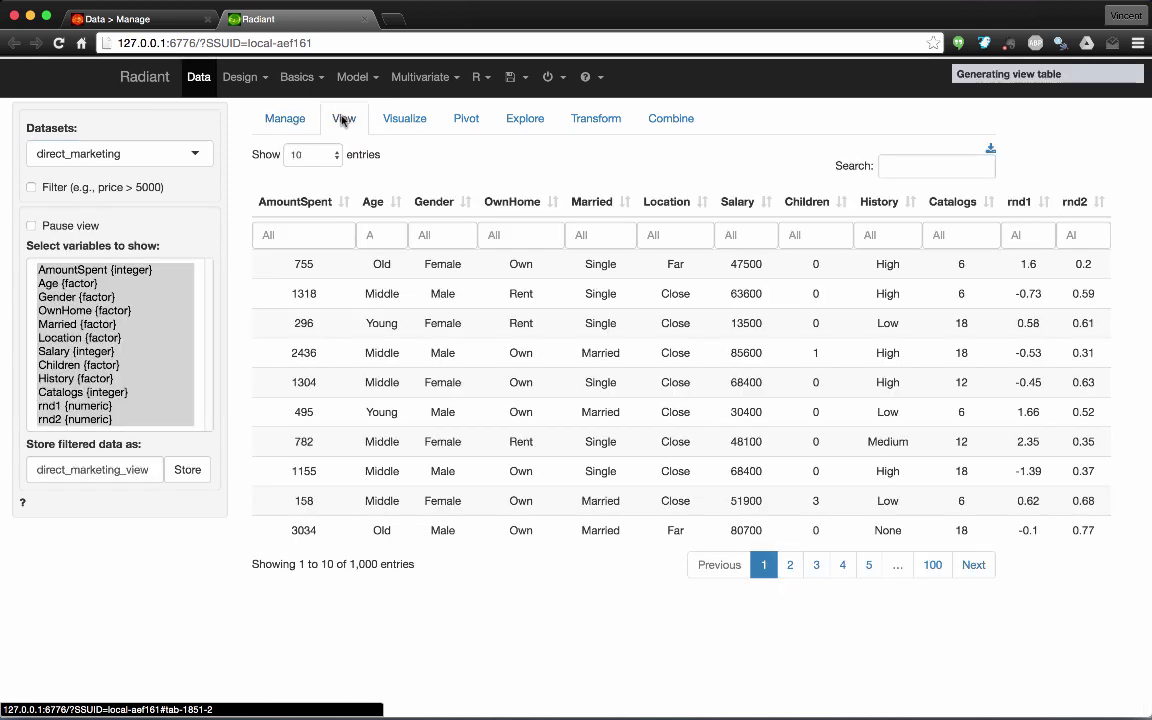
pyautogui.click(297, 204)
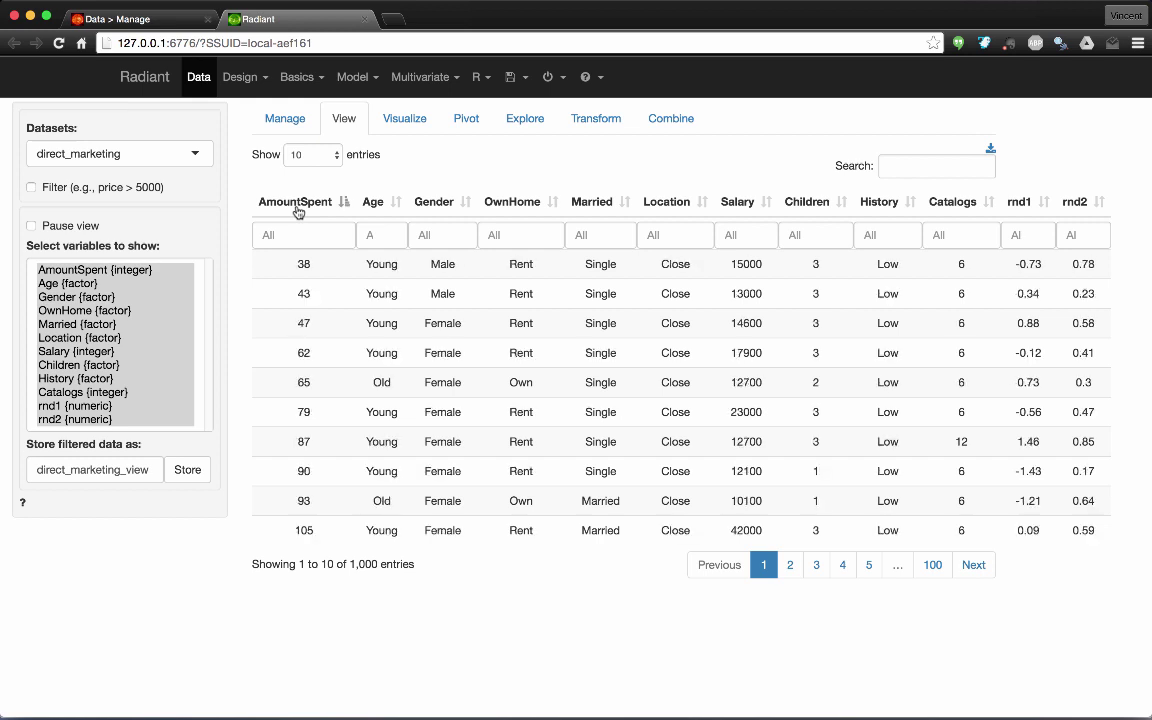
pyautogui.click(376, 207)
pyautogui.keyDown('shift'); pyautogui.click(311, 206); pyautogui.keyUp('shift')
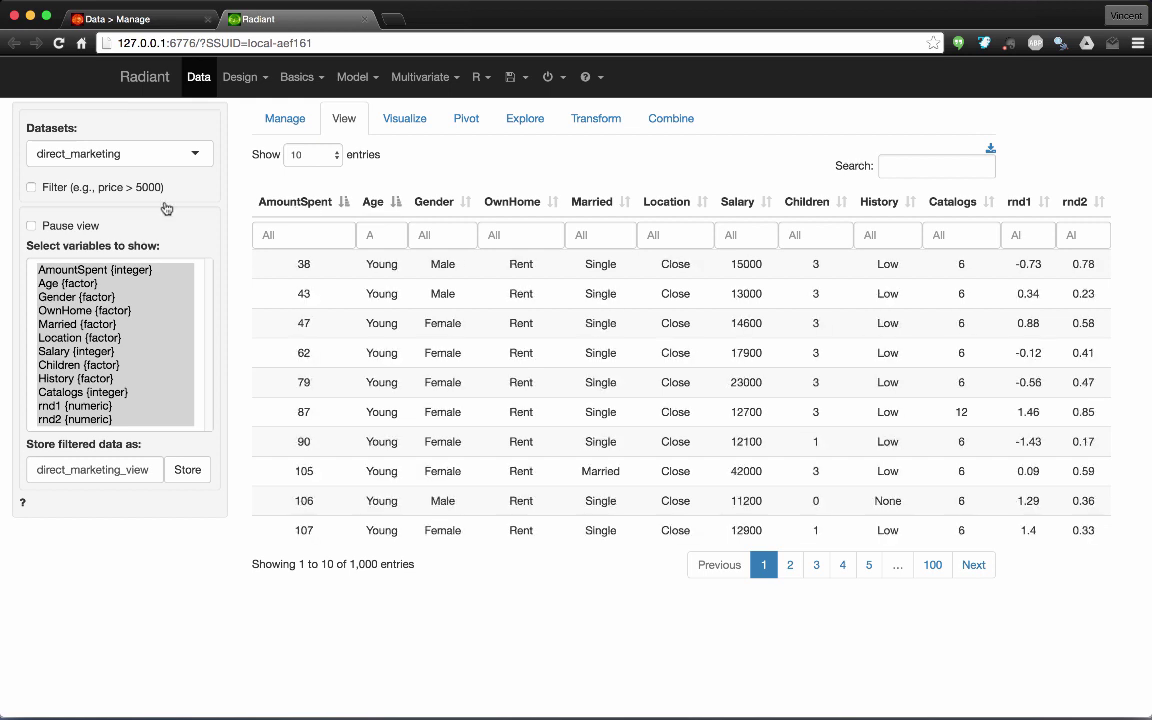
# - Filter the rows with the expression AmountSpent > 500
pyautogui.click(97, 187)
pyautogui.click(73, 218)
pyautogui.write('AmountSpet')
pyautogui.press('BackSpace')
pyautogui.write('nt ')
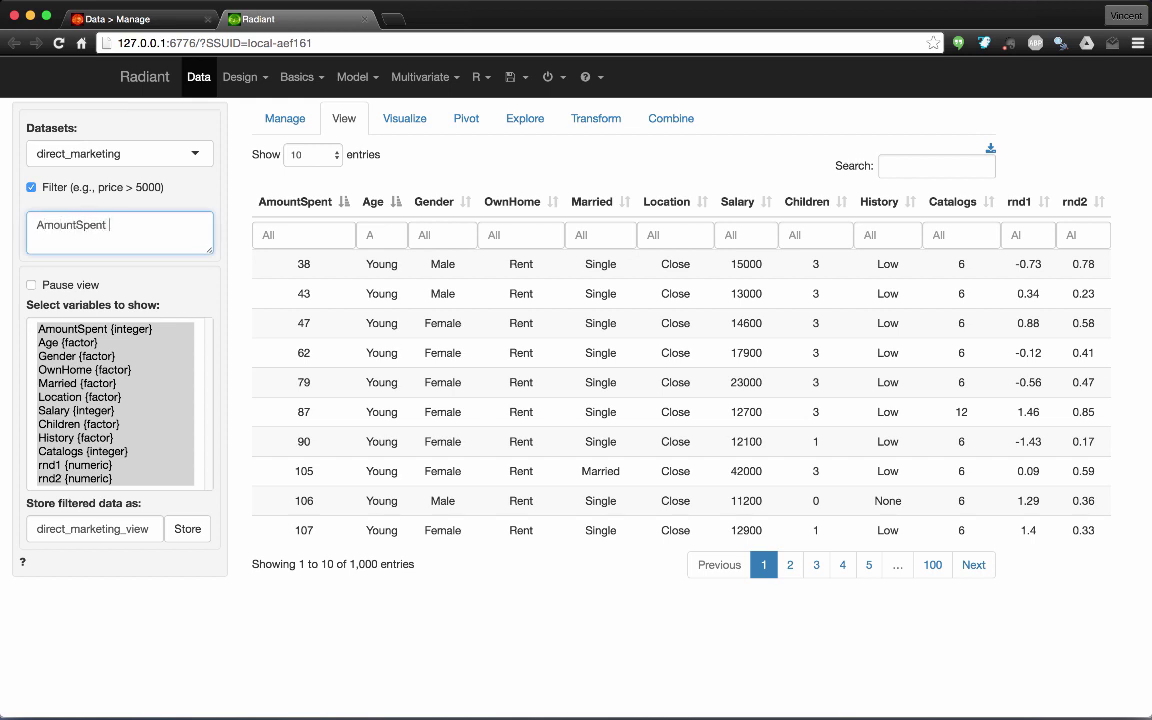
pyautogui.write('> 500')
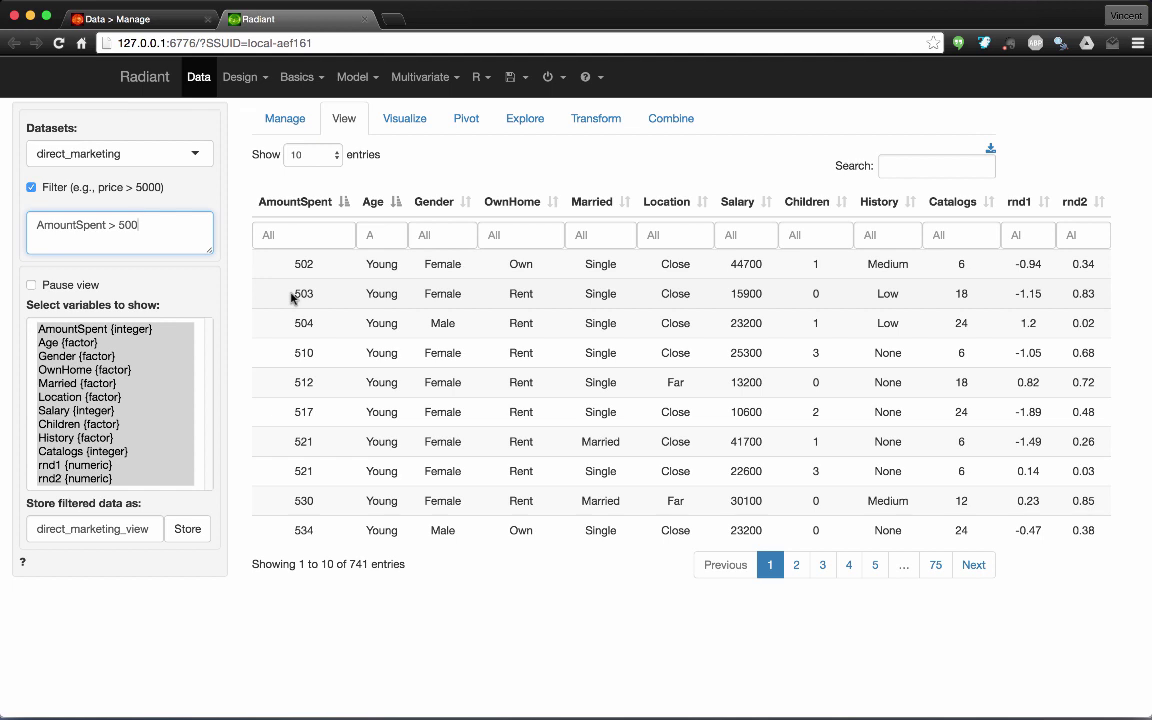
# - Plot histograms of AmountSpent, Age and Gender together, keeping the Histogram plot type
pyautogui.click(406, 121)
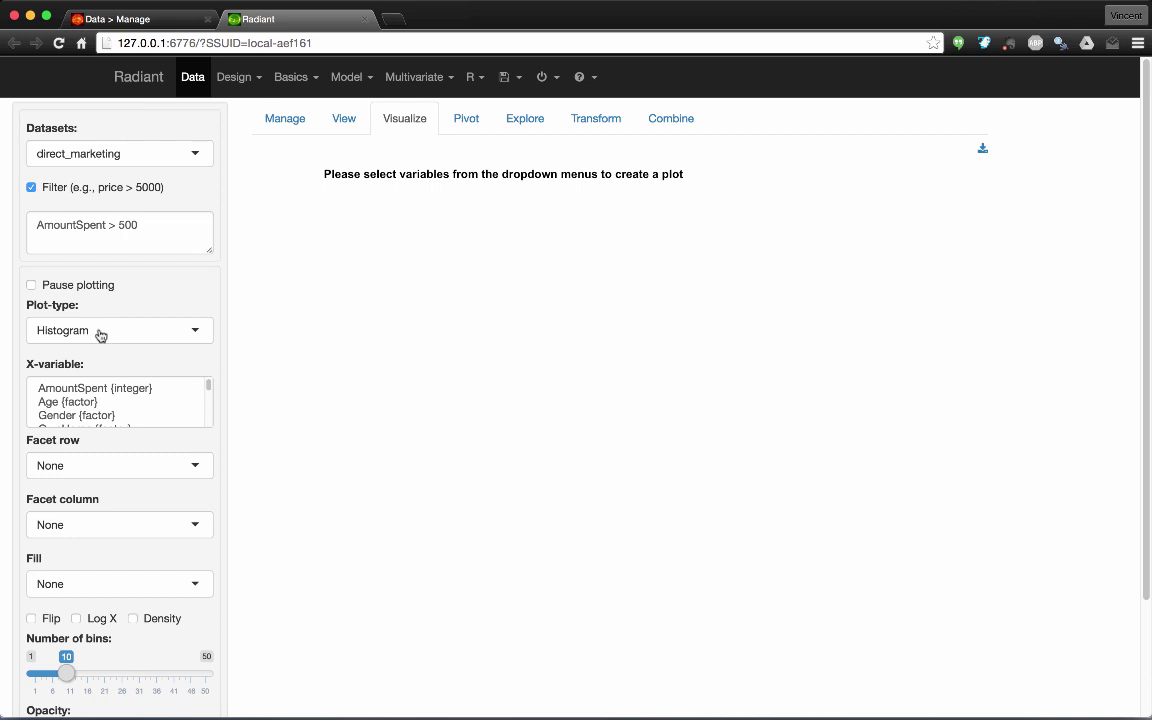
pyautogui.click(71, 394)
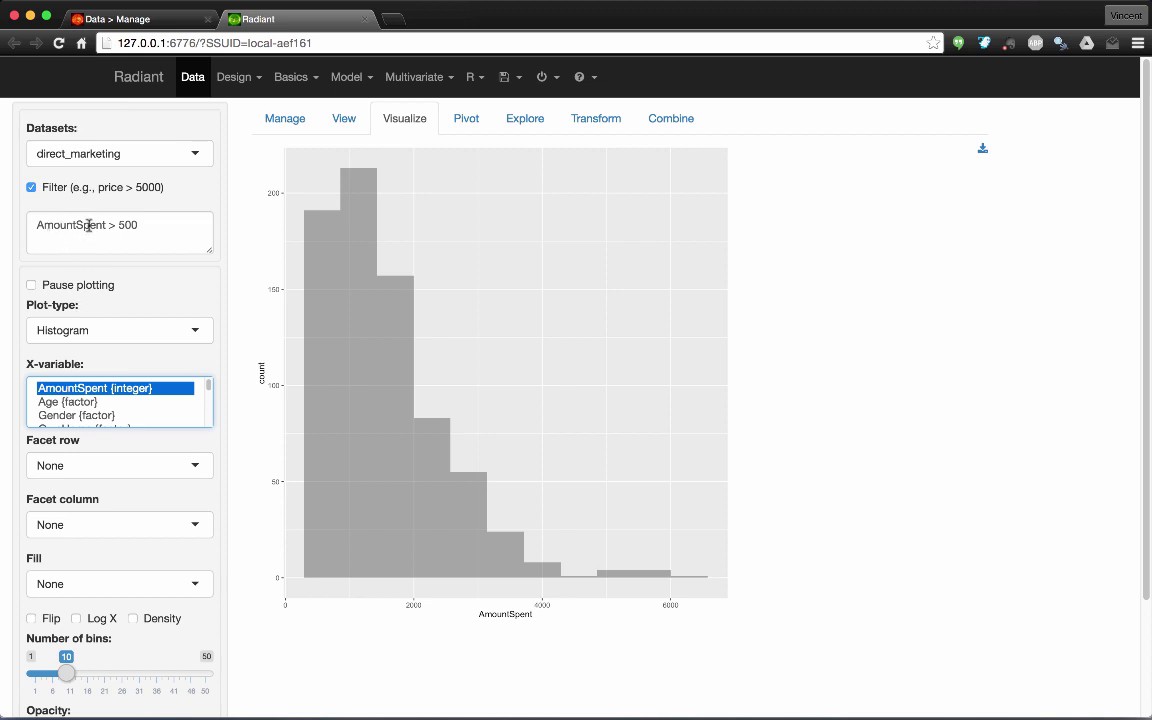
pyautogui.click(77, 404)
pyautogui.press('Down')
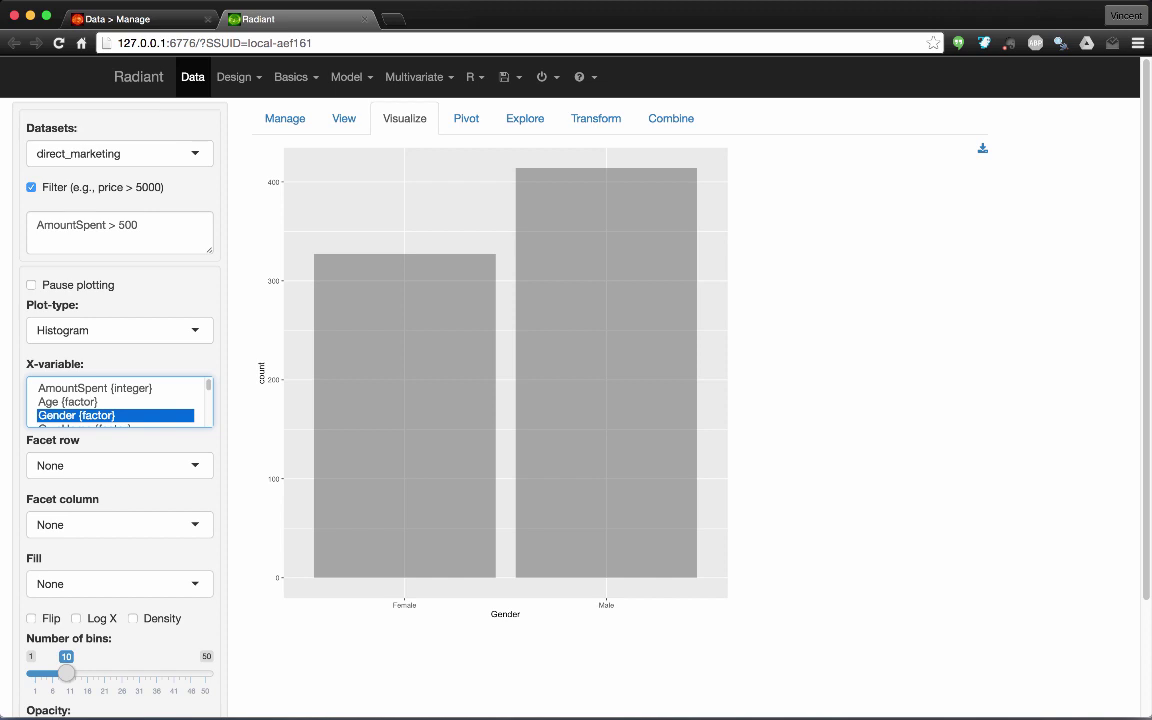
pyautogui.hotkey('shift', 'Up')
pyautogui.hotkey('shift', 'Up')
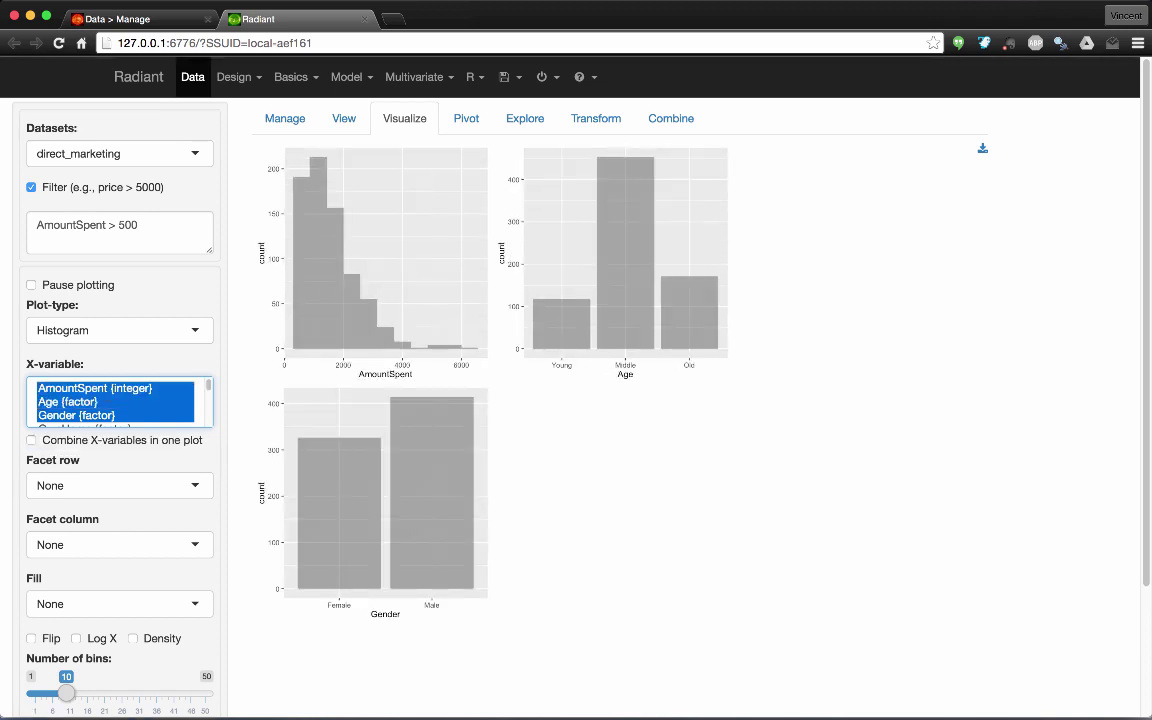
pyautogui.click(107, 328)
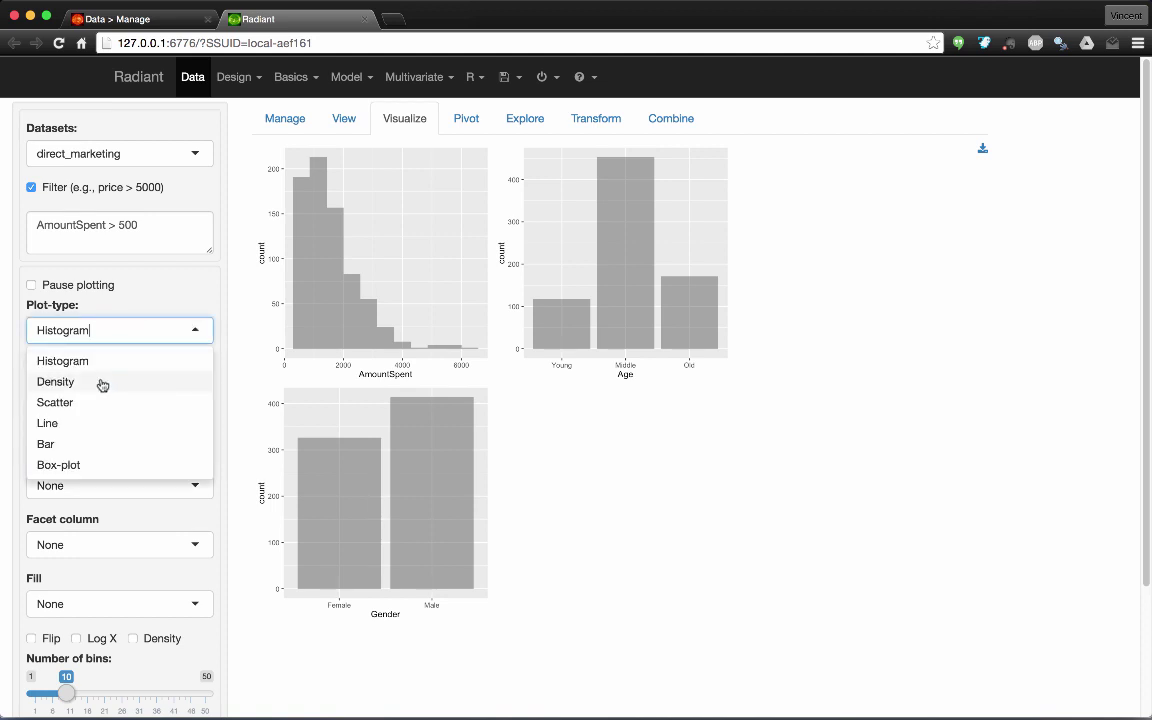
pyautogui.click(568, 509)
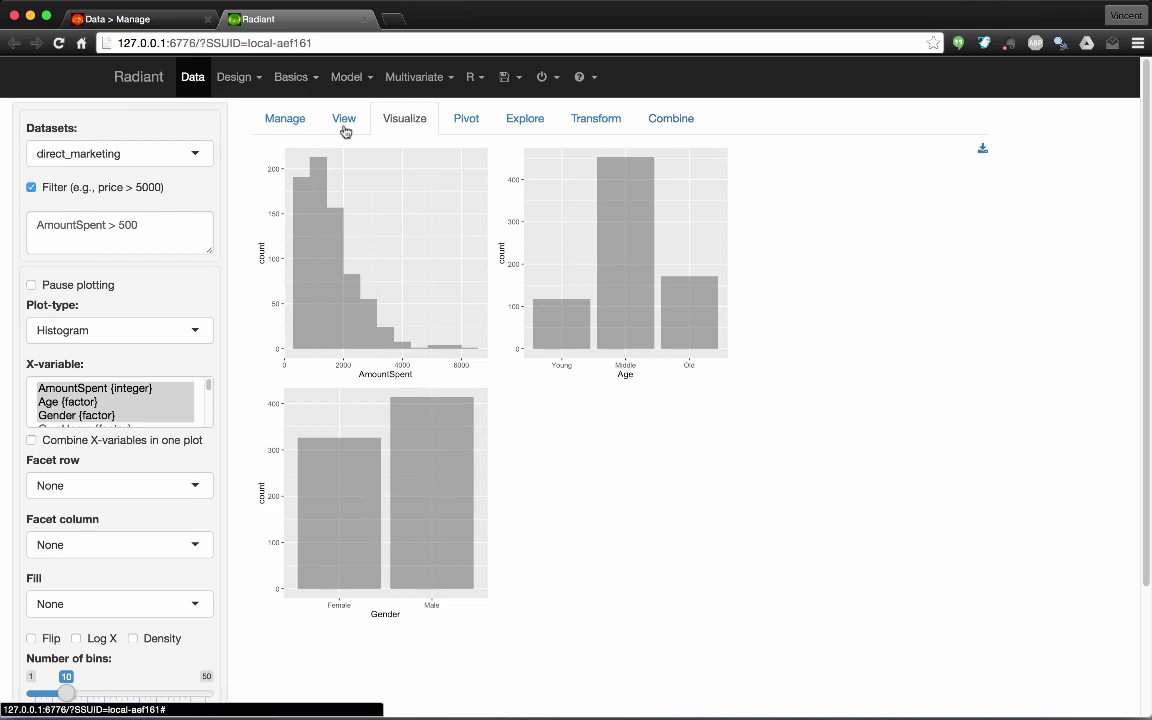
# - Estimate an OLS regression of AmountSpent on Age through Children, reporting VIF
pyautogui.click(347, 78)
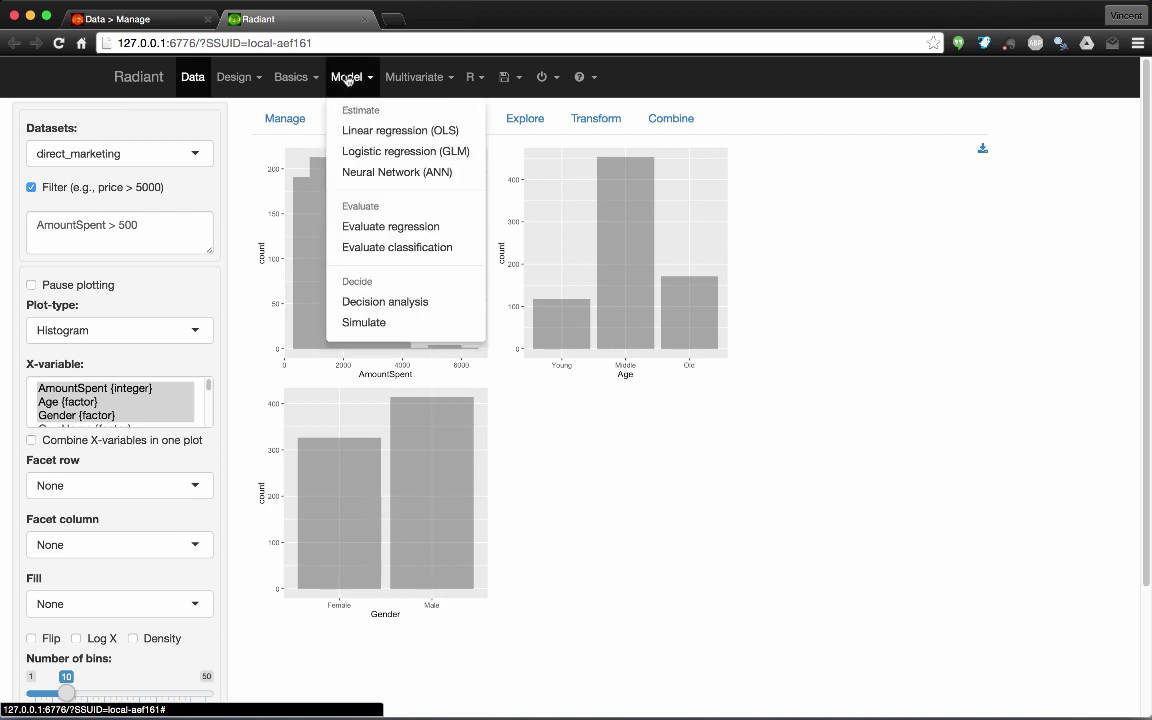
pyautogui.click(376, 131)
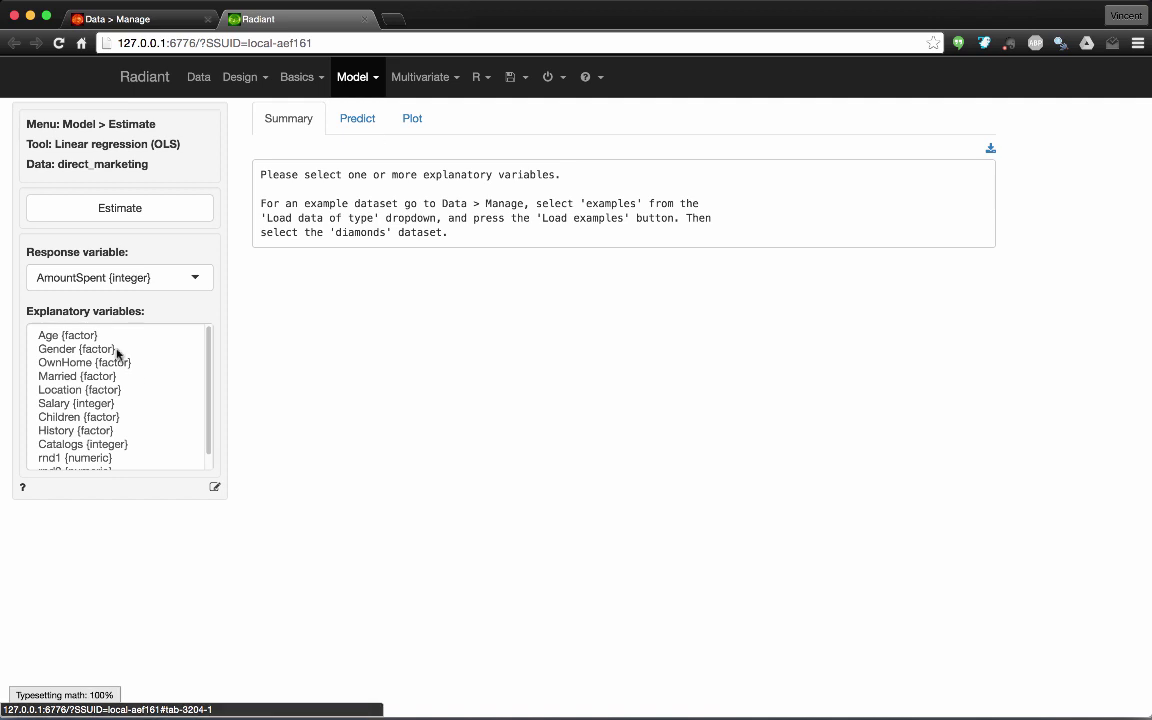
pyautogui.moveTo(80, 337); pyautogui.dragTo(74, 418)
pyautogui.click(114, 208)
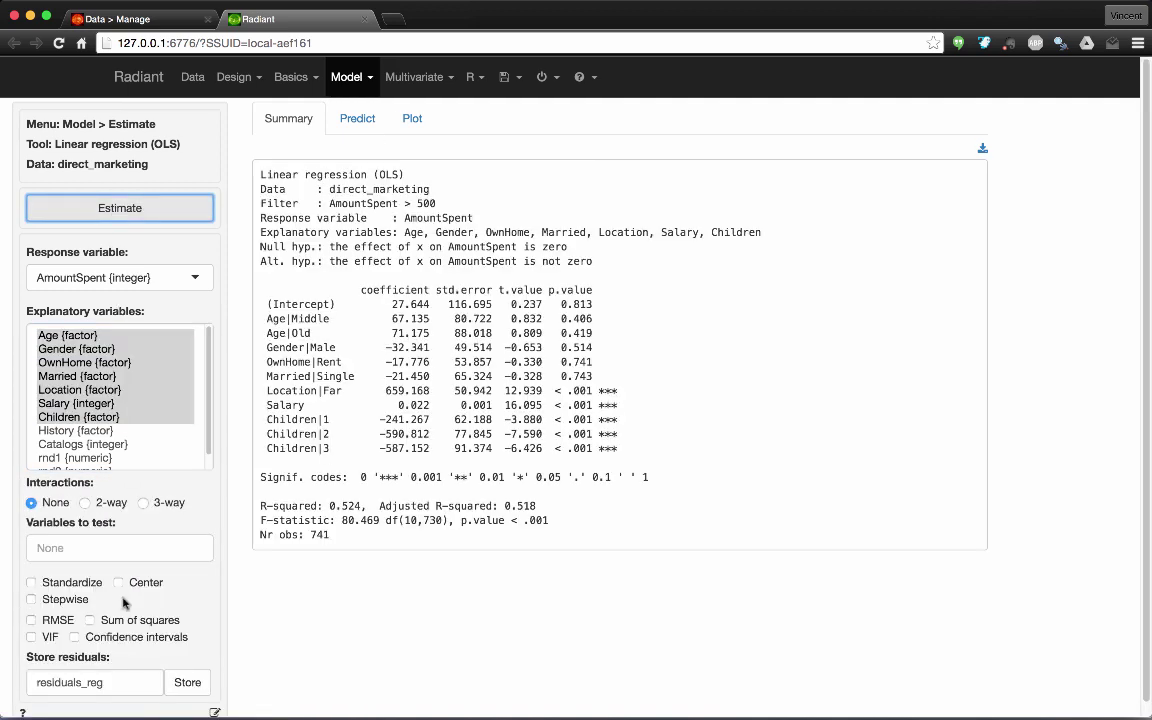
pyautogui.click(50, 637)
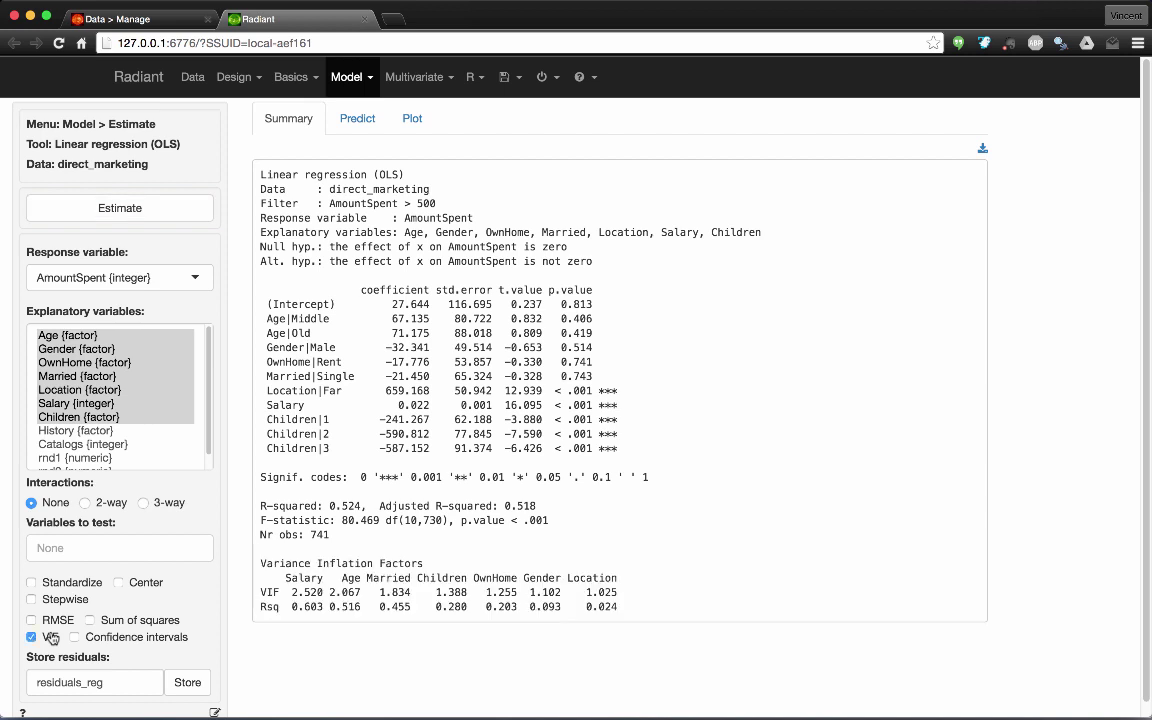
# - Show the regression Dashboard diagnostic plots with reference lines added
pyautogui.click(412, 120)
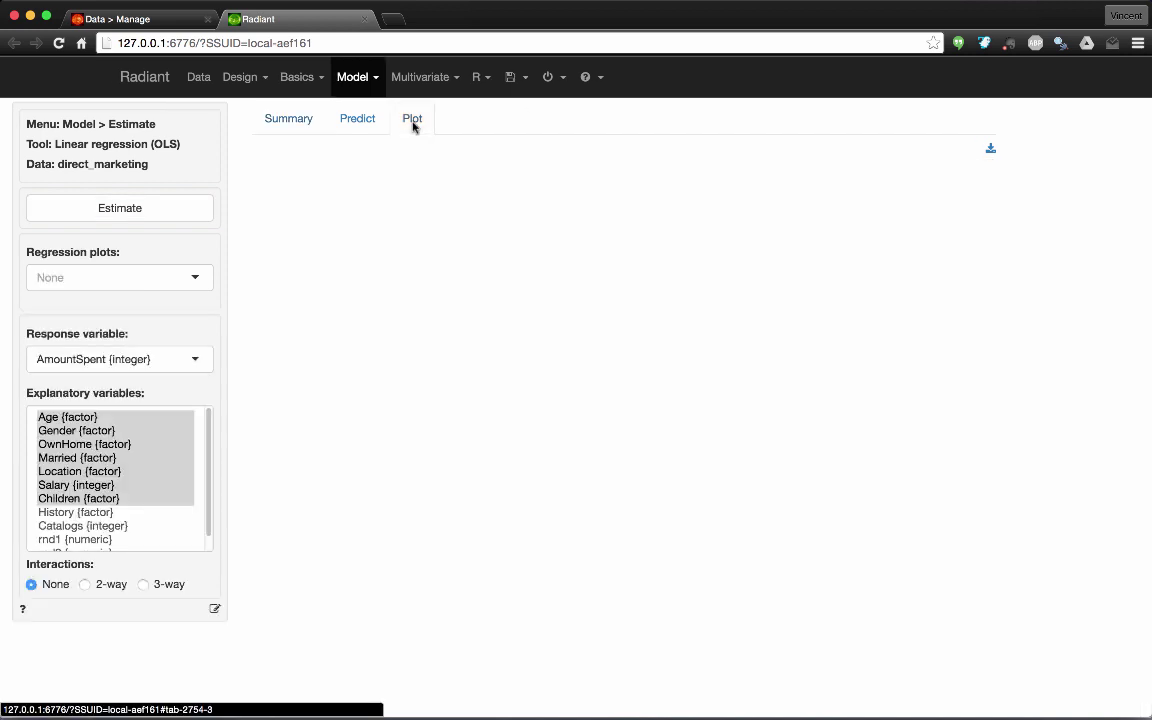
pyautogui.click(75, 278)
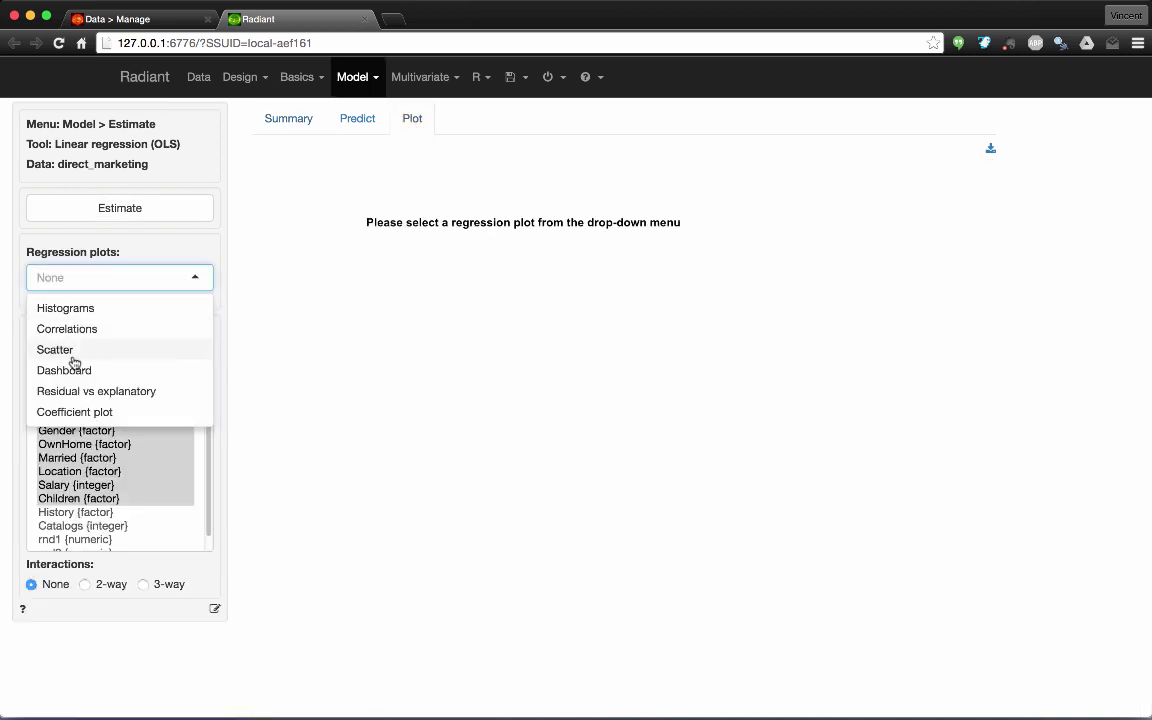
pyautogui.click(72, 370)
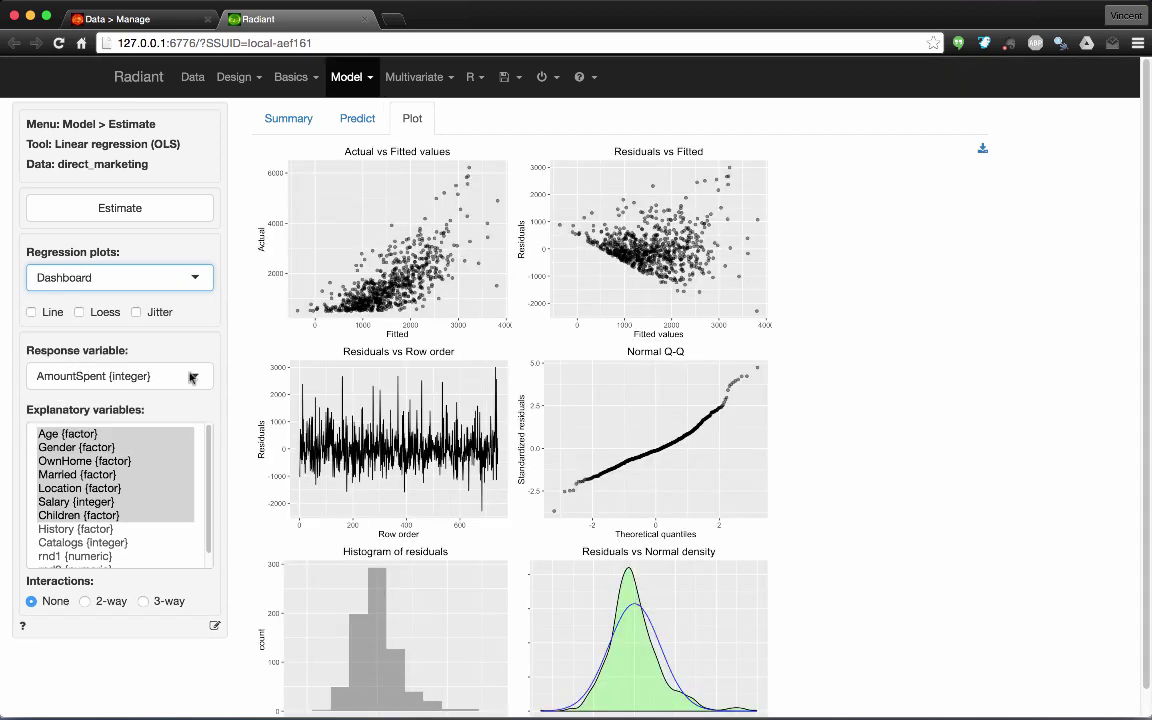
pyautogui.click(48, 312)
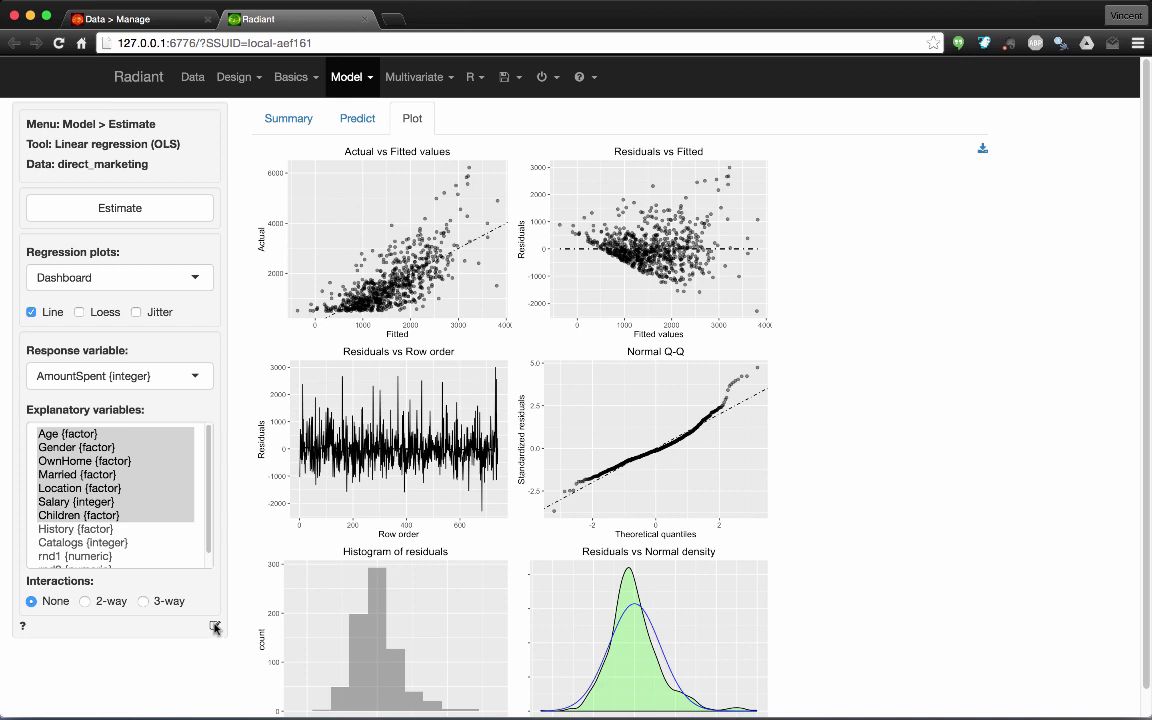
# - Send the regression code to the report and title it 'Regresssion results'
pyautogui.click(215, 627)
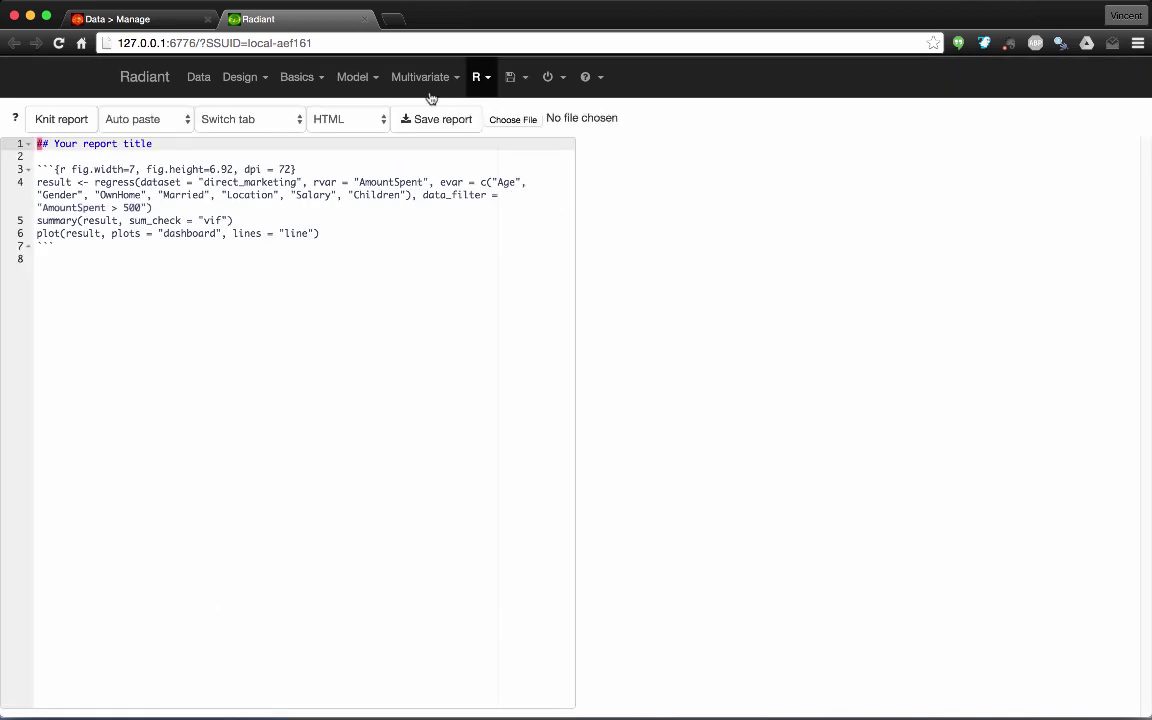
pyautogui.click(482, 80)
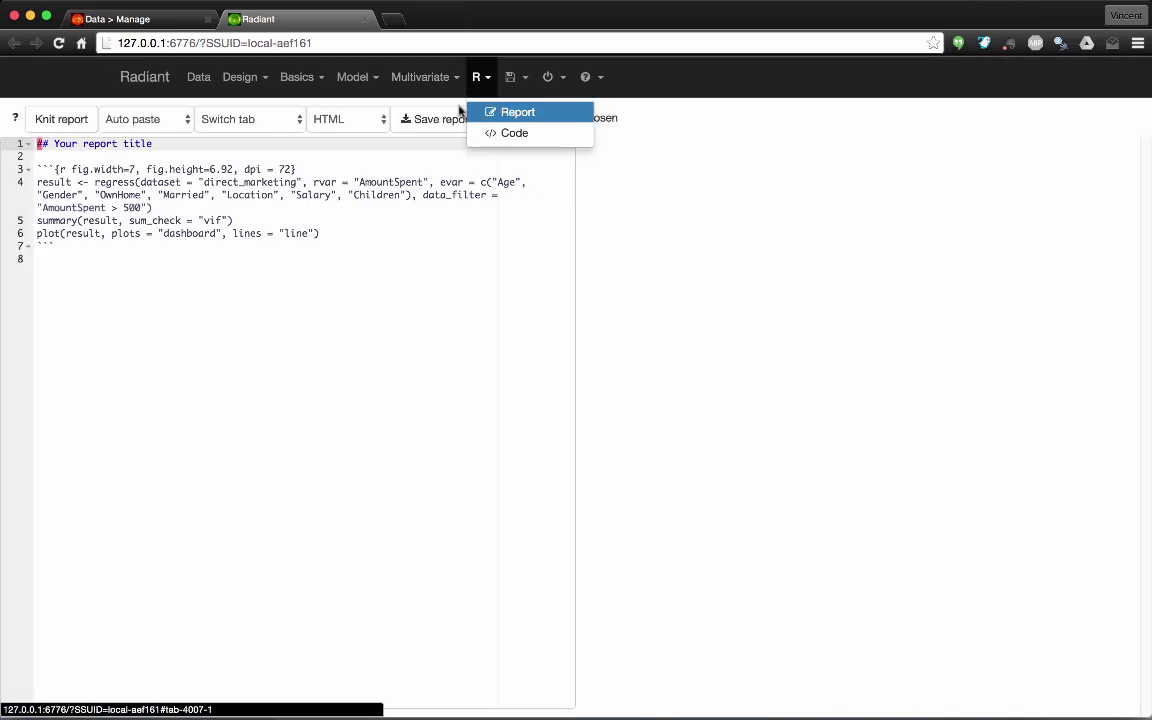
pyautogui.click(61, 143)
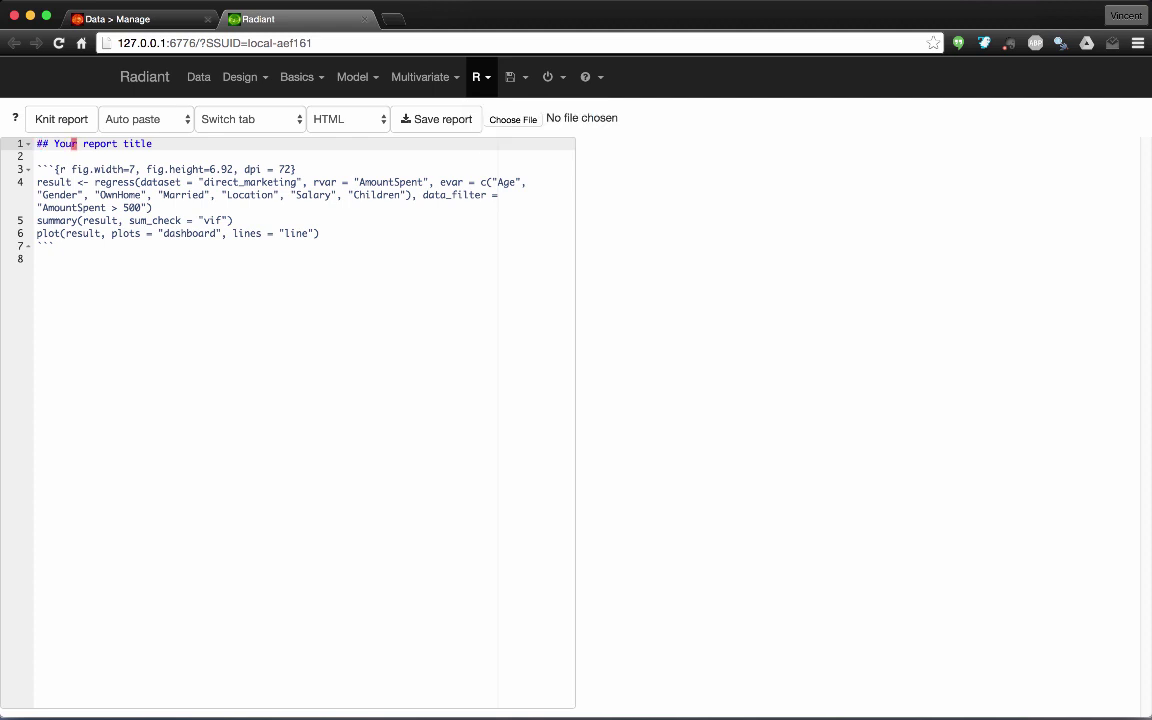
pyautogui.hotkey('shift', 'End')
pyautogui.press('BackSpace')
pyautogui.write('Re')
pyautogui.write('gresssion r')
pyautogui.write('eu')
pyautogui.write('ult')
pyautogui.press('Return')
pyautogui.press('BackSpace')
pyautogui.write('s')
# - Add the line 'We find that ...' below the heading and select the code lines
pyautogui.press('Return')
pyautogui.press('Return')
pyautogui.write('F')
pyautogui.press('BackSpace')
pyautogui.write('We find that ...')
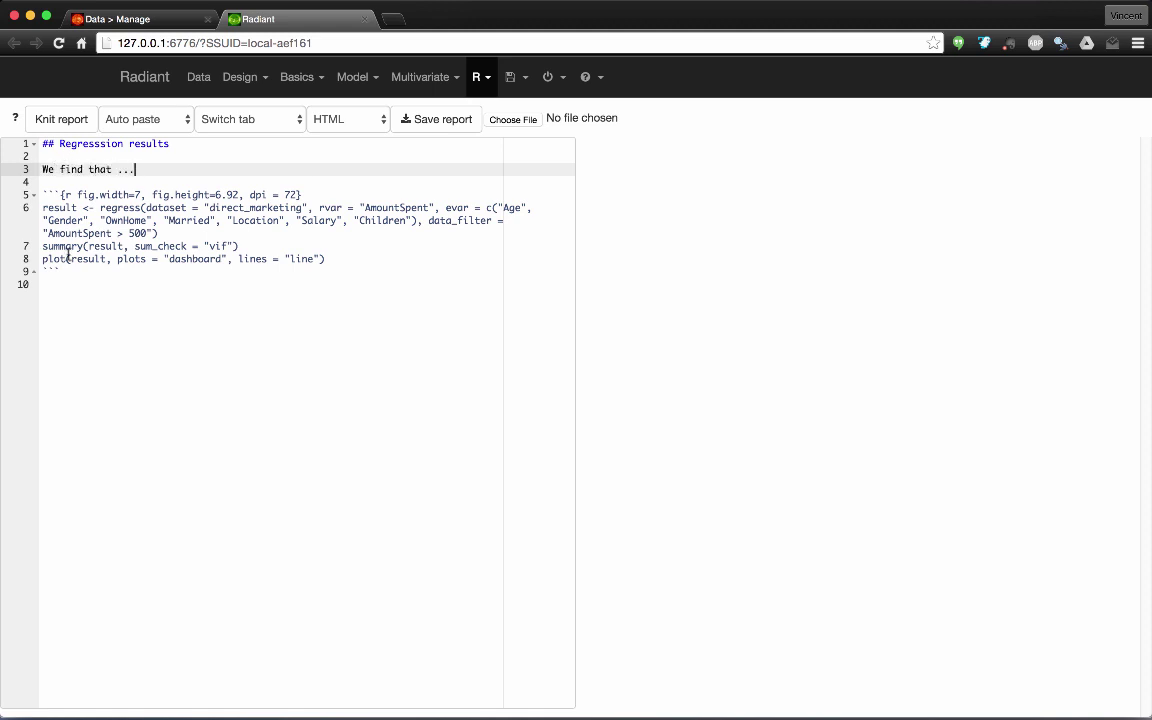
pyautogui.moveTo(330, 260); pyautogui.dragTo(15, 214)
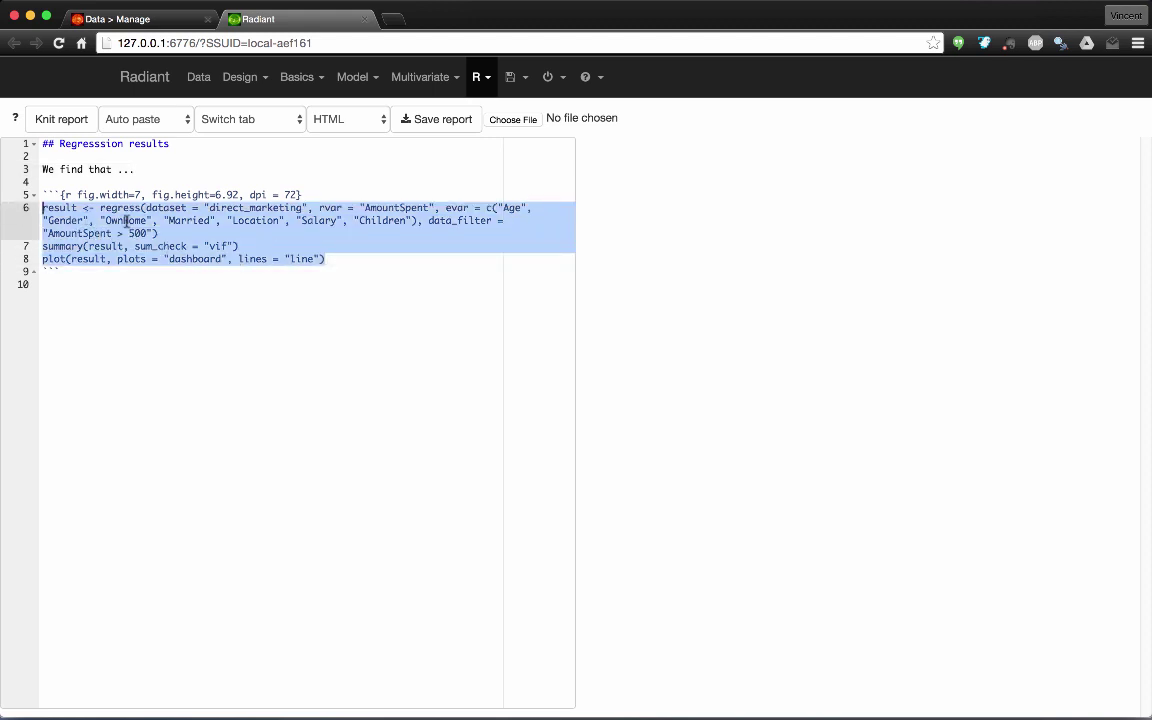
# - Revisit the linear regression results, then return to the R report editor
pyautogui.click(362, 84)
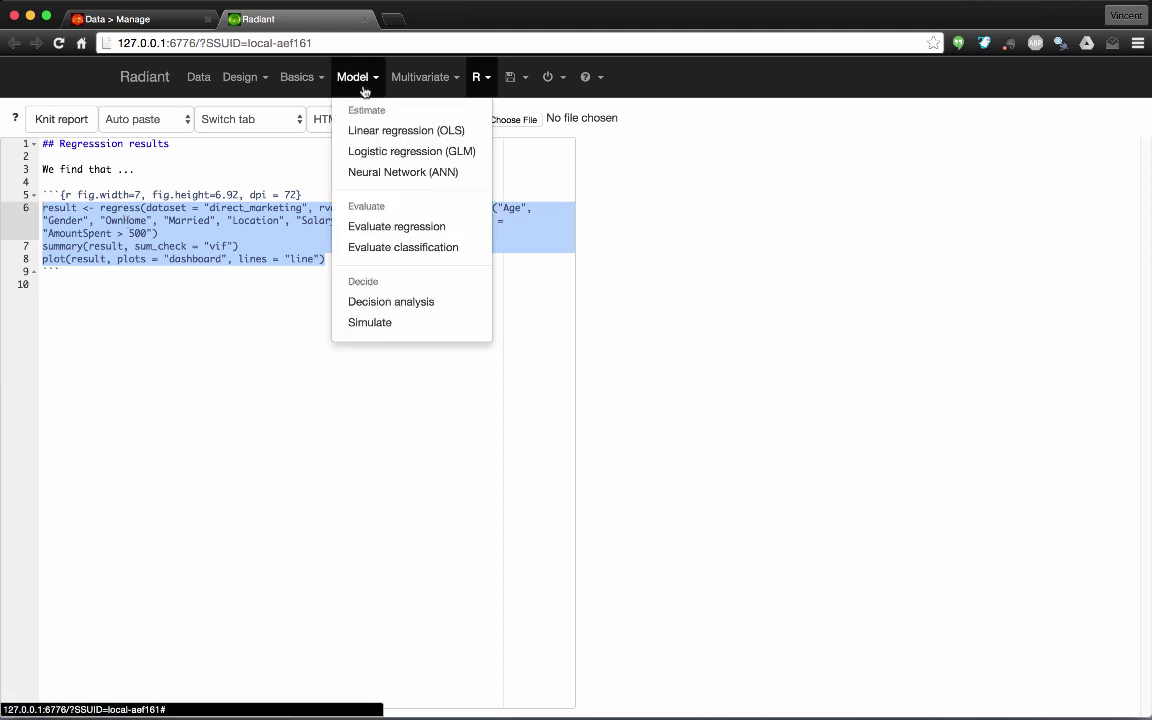
pyautogui.click(379, 131)
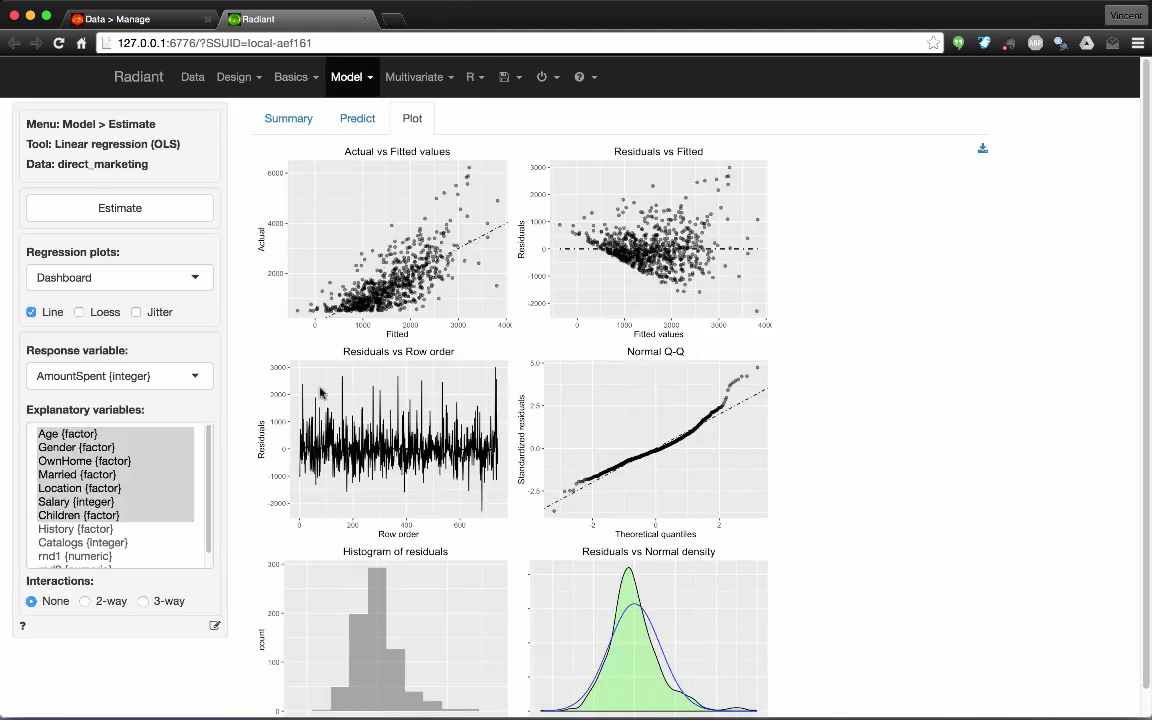
pyautogui.click(470, 77)
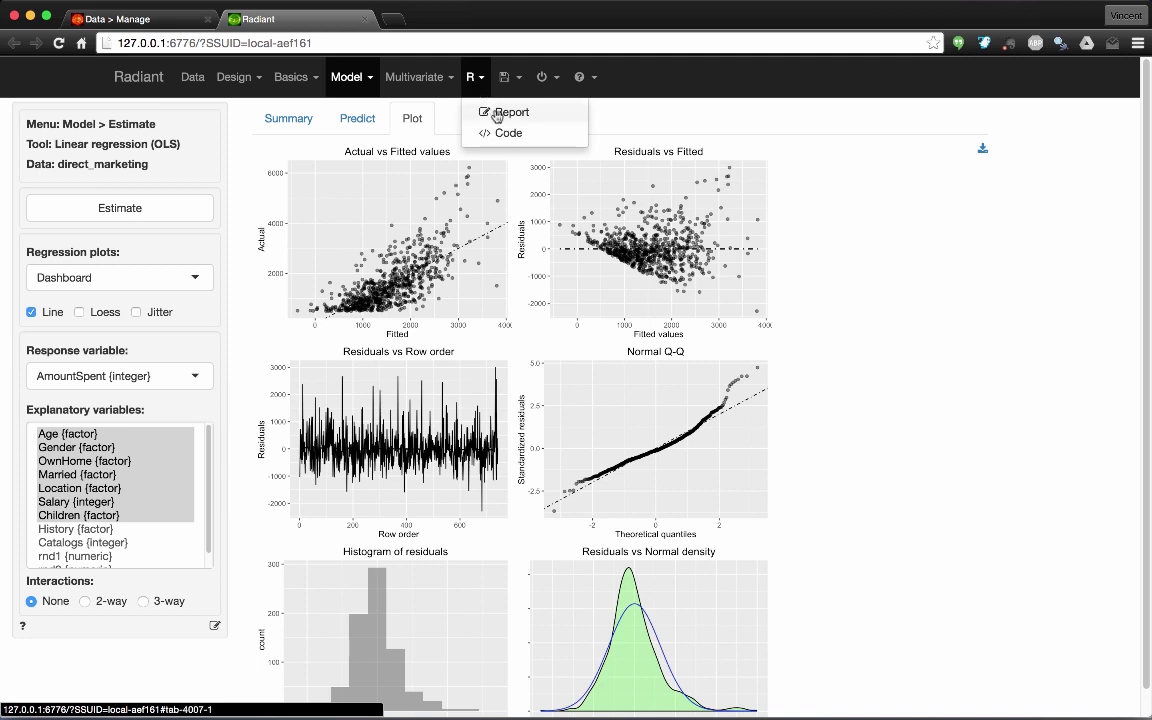
pyautogui.click(488, 108)
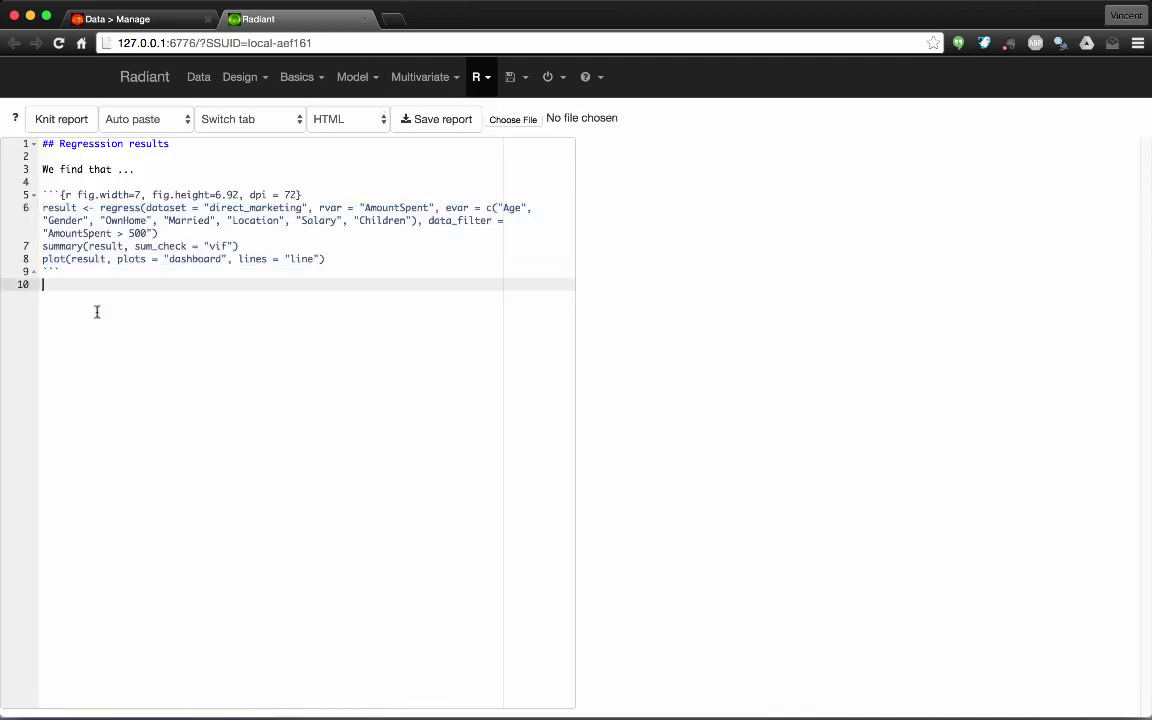
# - Knit the regression report and scroll through its coefficients and diagnostic plots
pyautogui.click(73, 131)
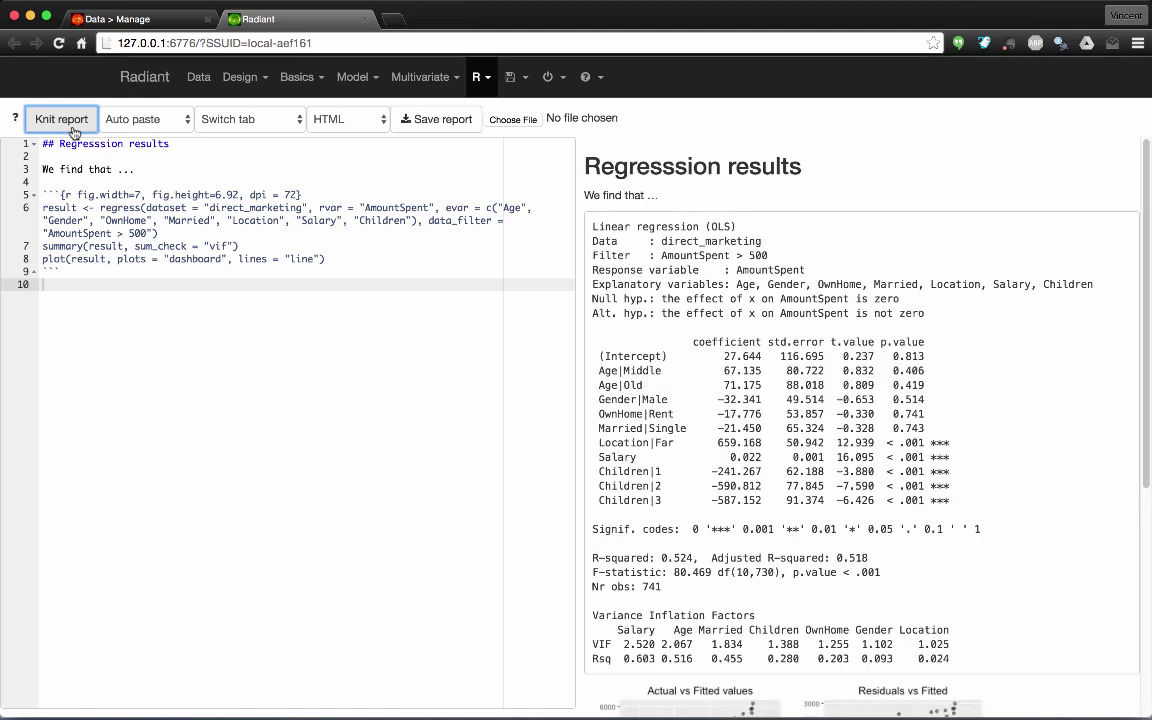
pyautogui.scroll(-5, 743, 403)
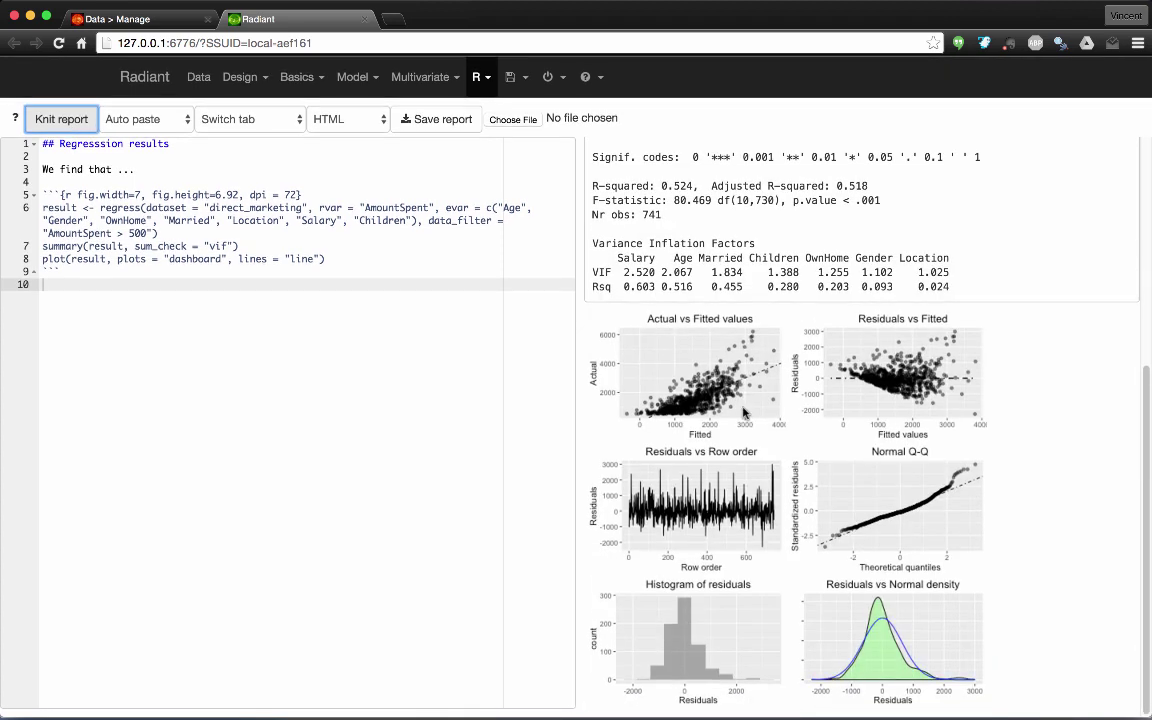
pyautogui.scroll(5, 743, 412)
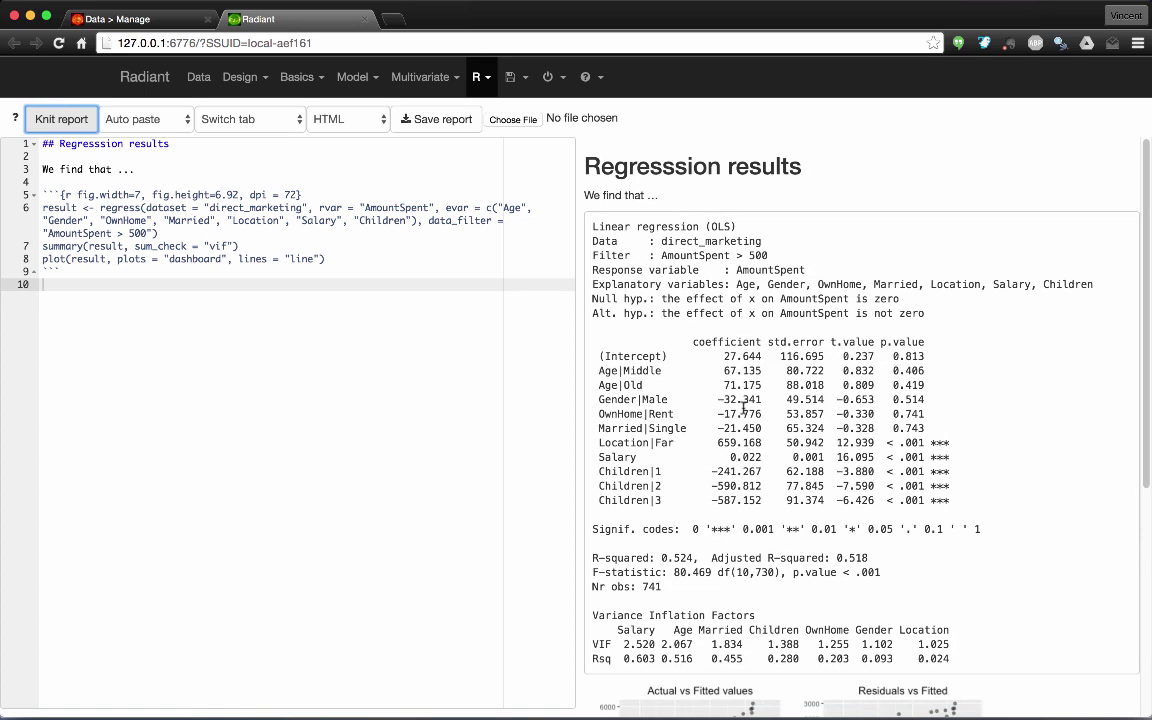
# - Save the current Radiant state with the knitted report, then show the session controls
pyautogui.click(516, 78)
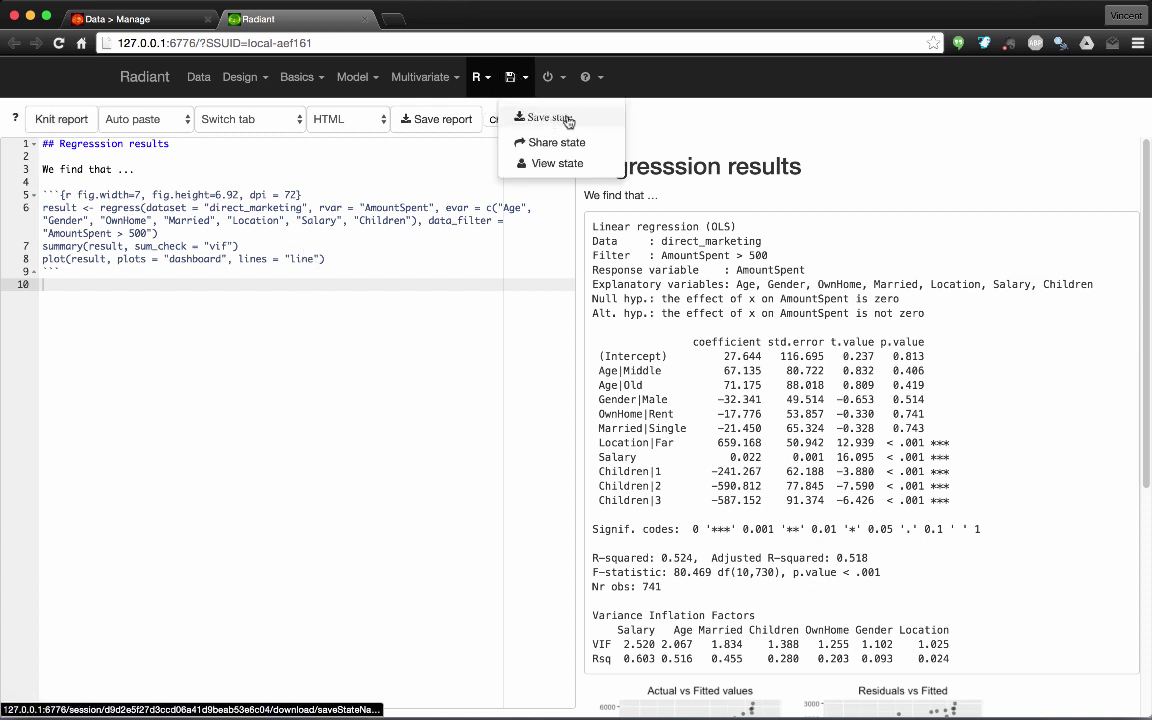
pyautogui.click(518, 80)
pyautogui.click(519, 82)
pyautogui.click(439, 345)
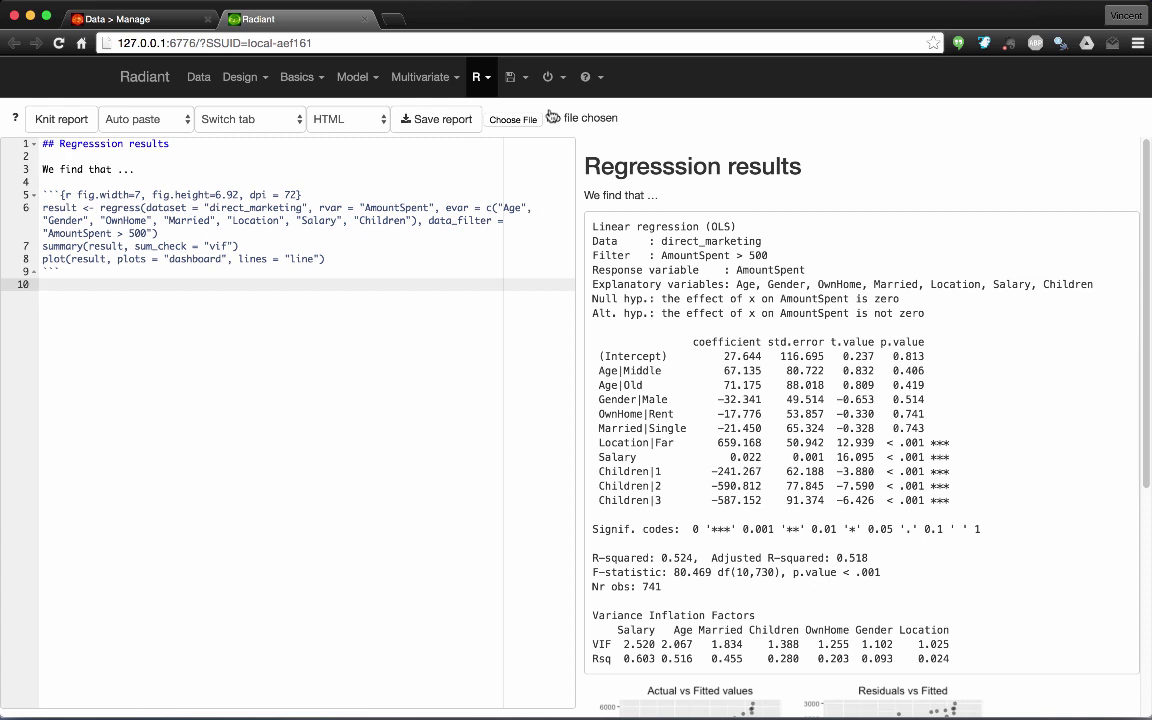
pyautogui.click(562, 79)
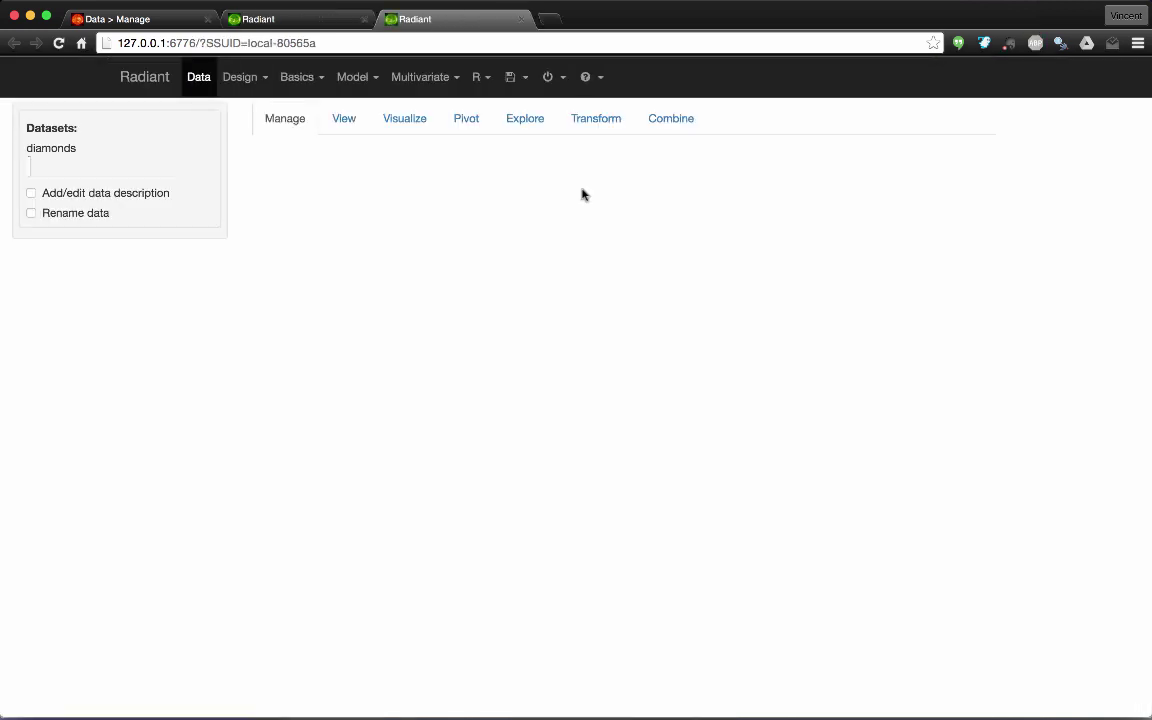
# - Load the saved app state from radiant-state.rda using the state data type
pyautogui.click(114, 278)
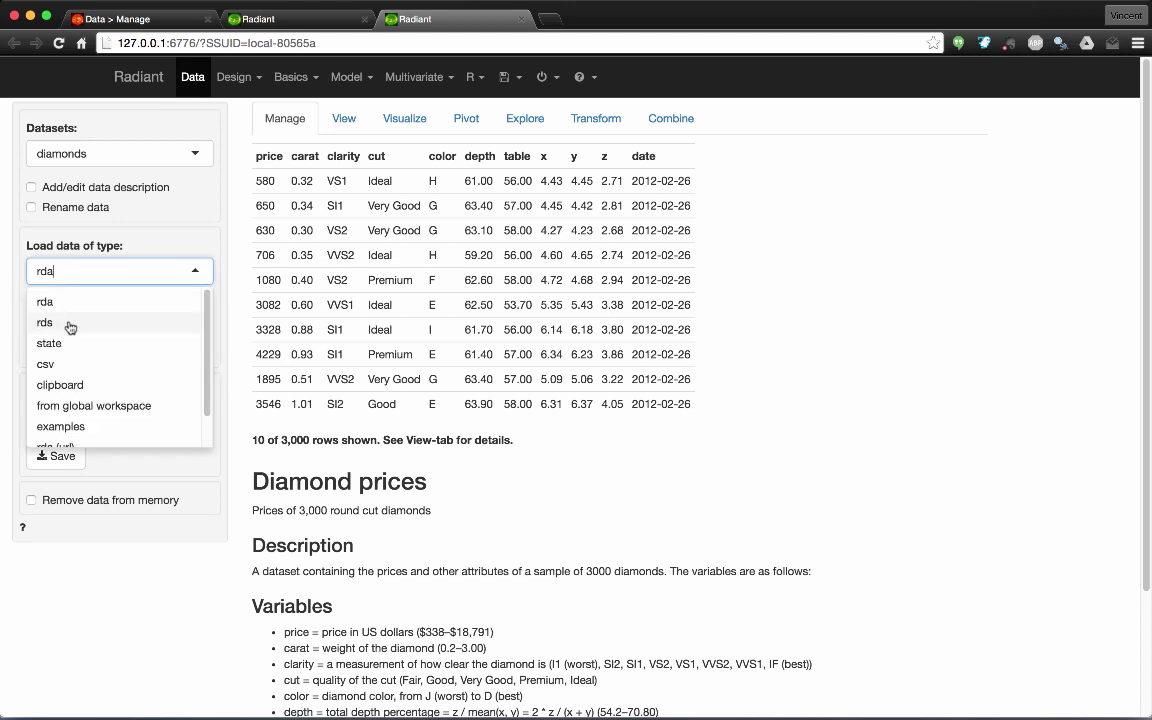
pyautogui.click(51, 338)
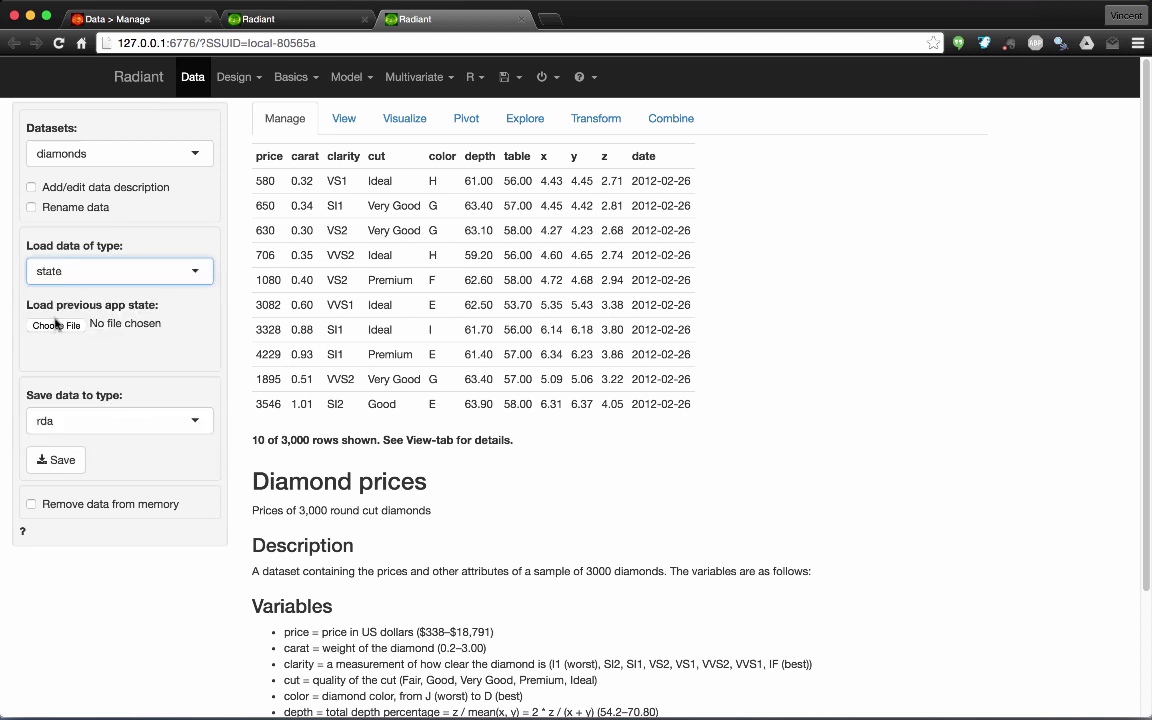
pyautogui.click(56, 326)
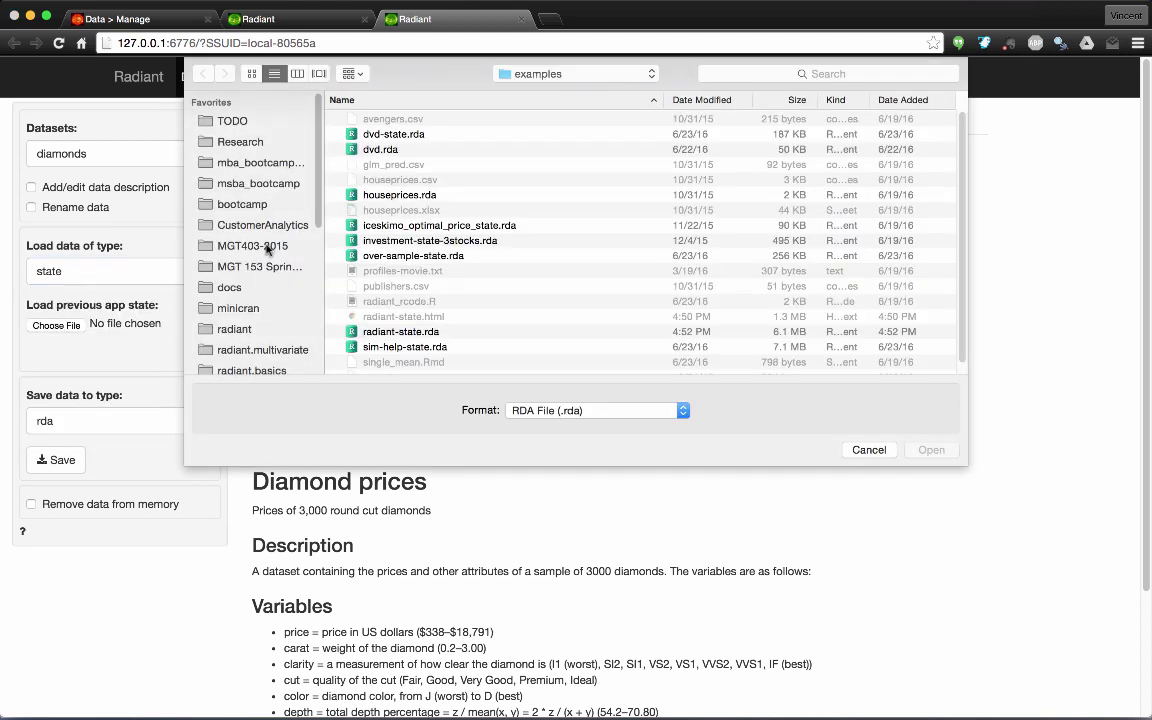
pyautogui.click(392, 331)
pyautogui.click(937, 456)
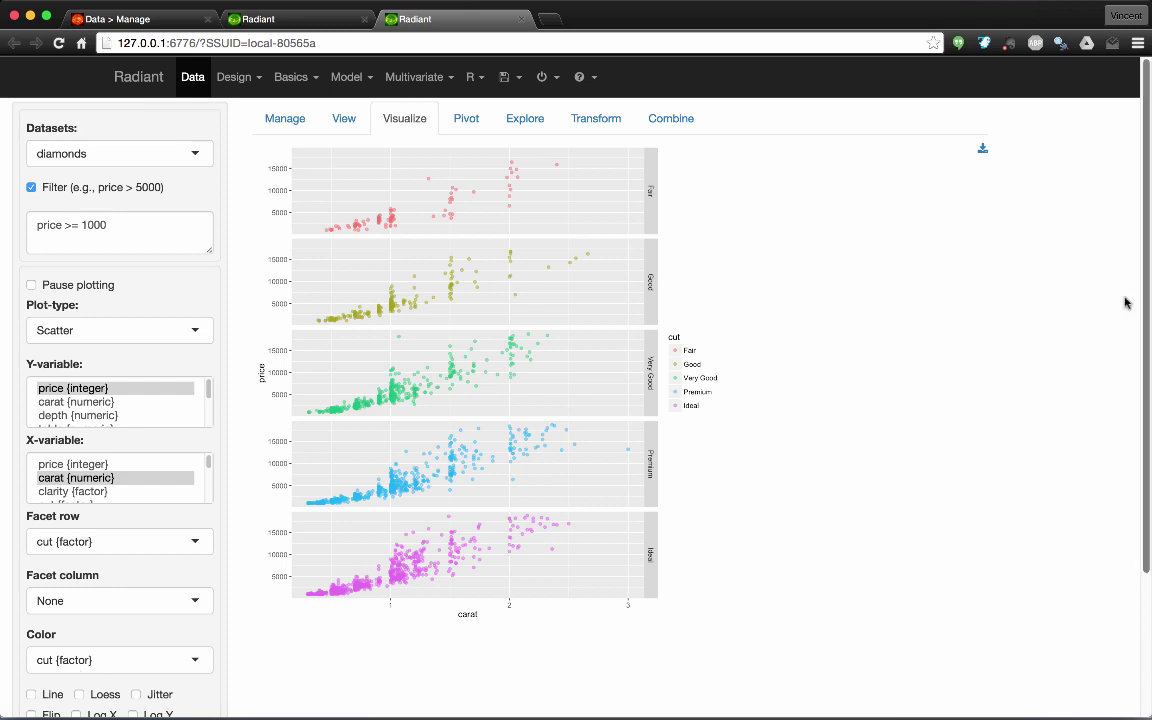
# - Review the filtered diamonds table and Compare means, then open the restored diamond prices report
pyautogui.click(352, 119)
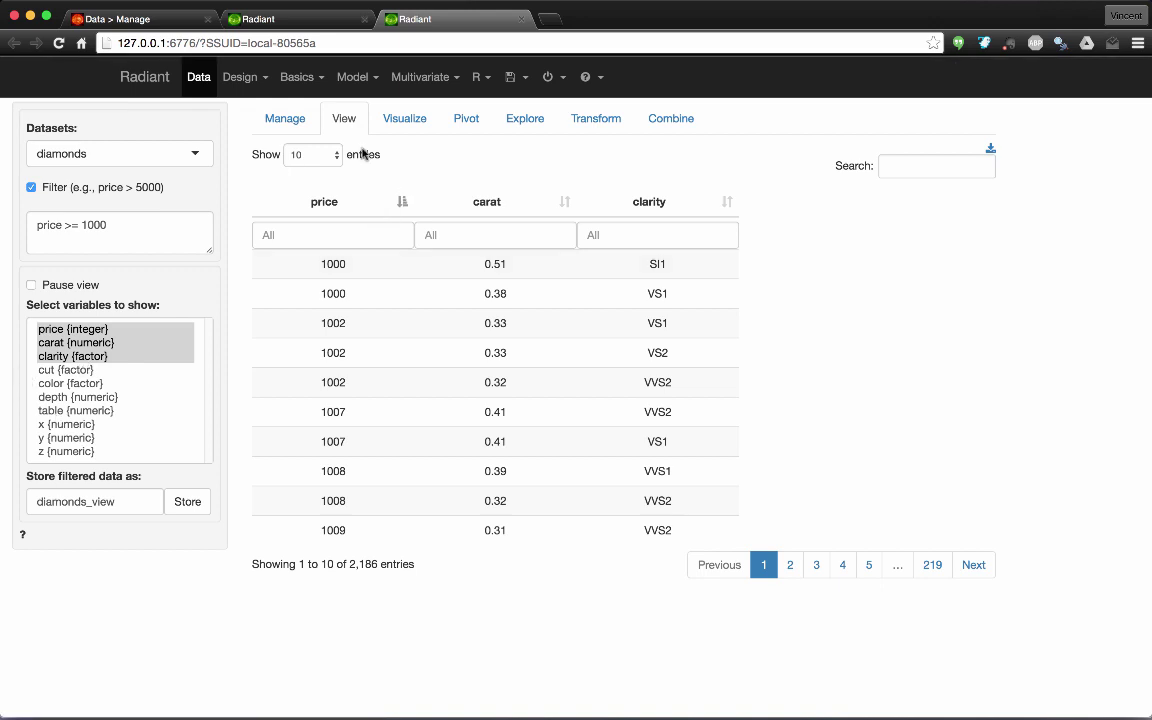
pyautogui.click(297, 77)
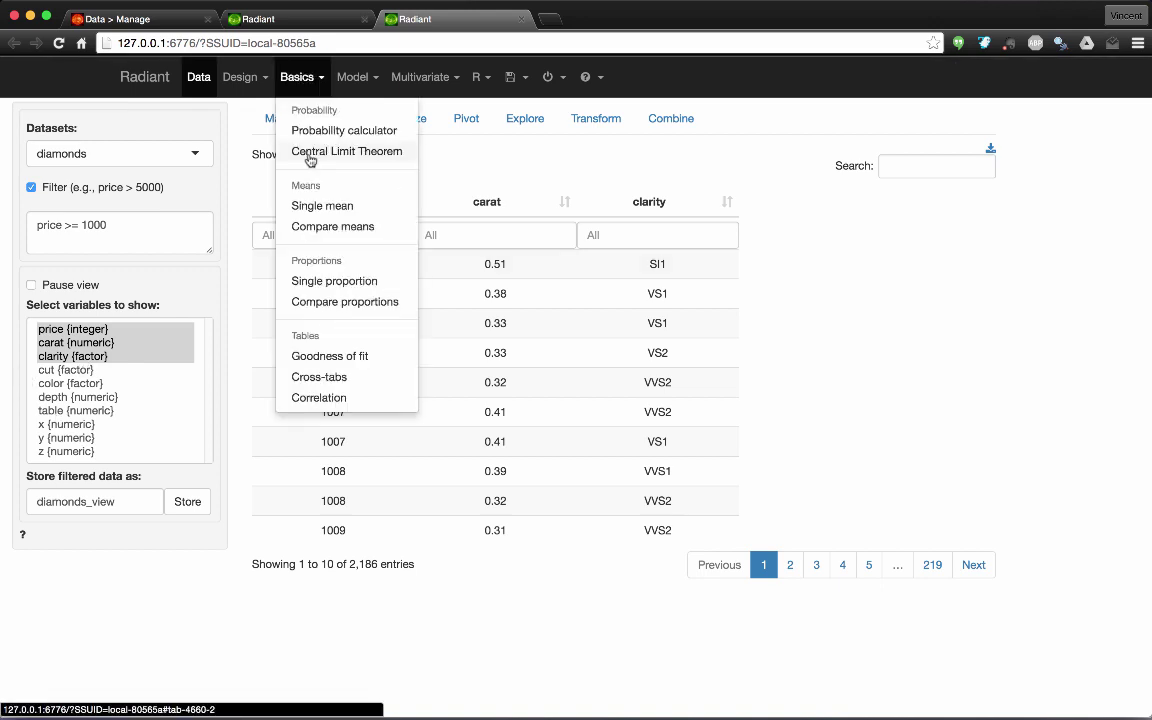
pyautogui.click(319, 228)
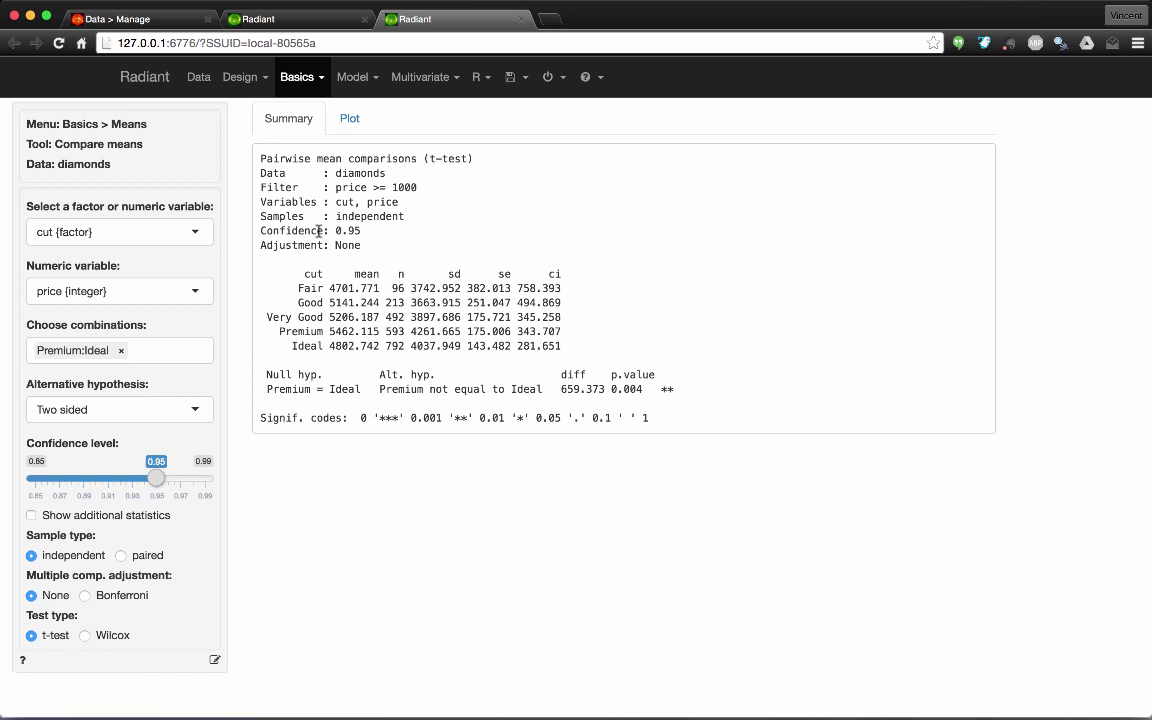
pyautogui.click(478, 78)
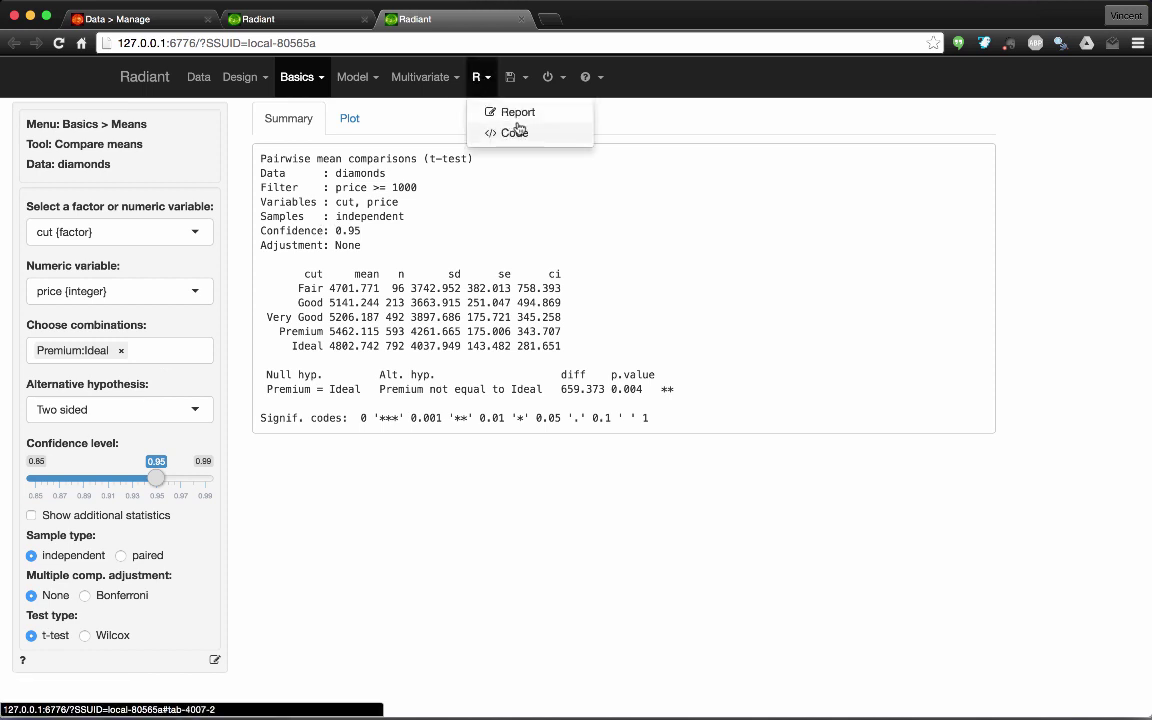
pyautogui.click(518, 113)
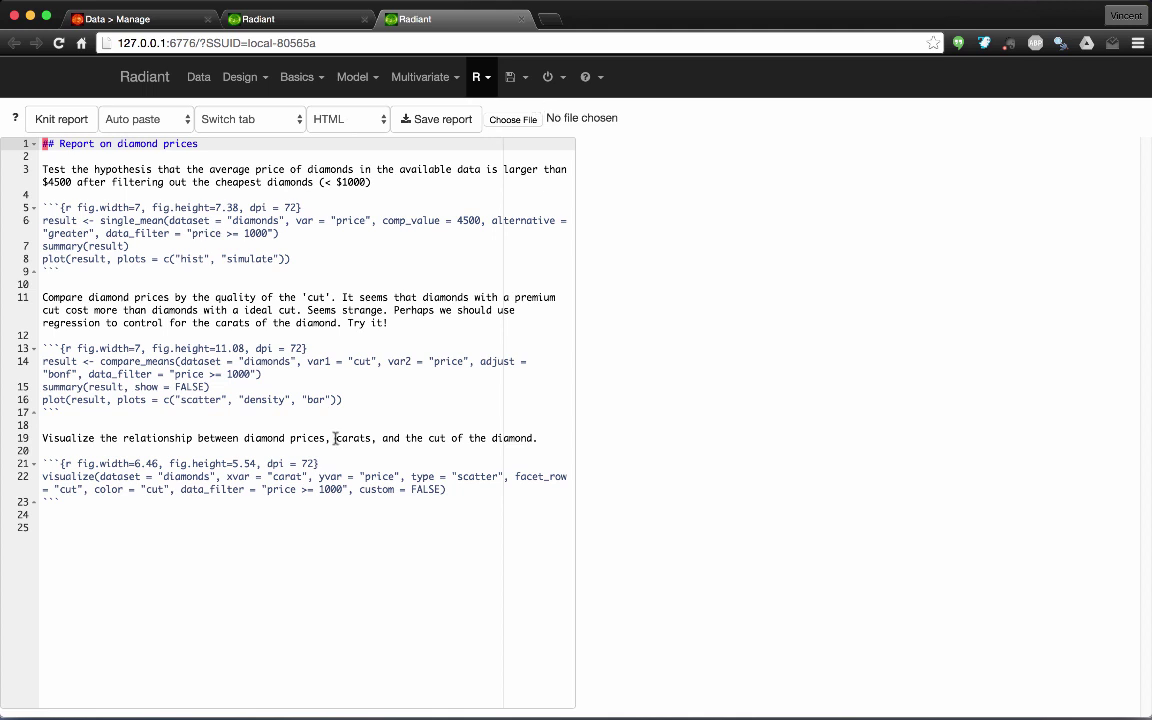
# - Export the report as a Word file named report.docx, replace the old copy, and open it
pyautogui.click(377, 124)
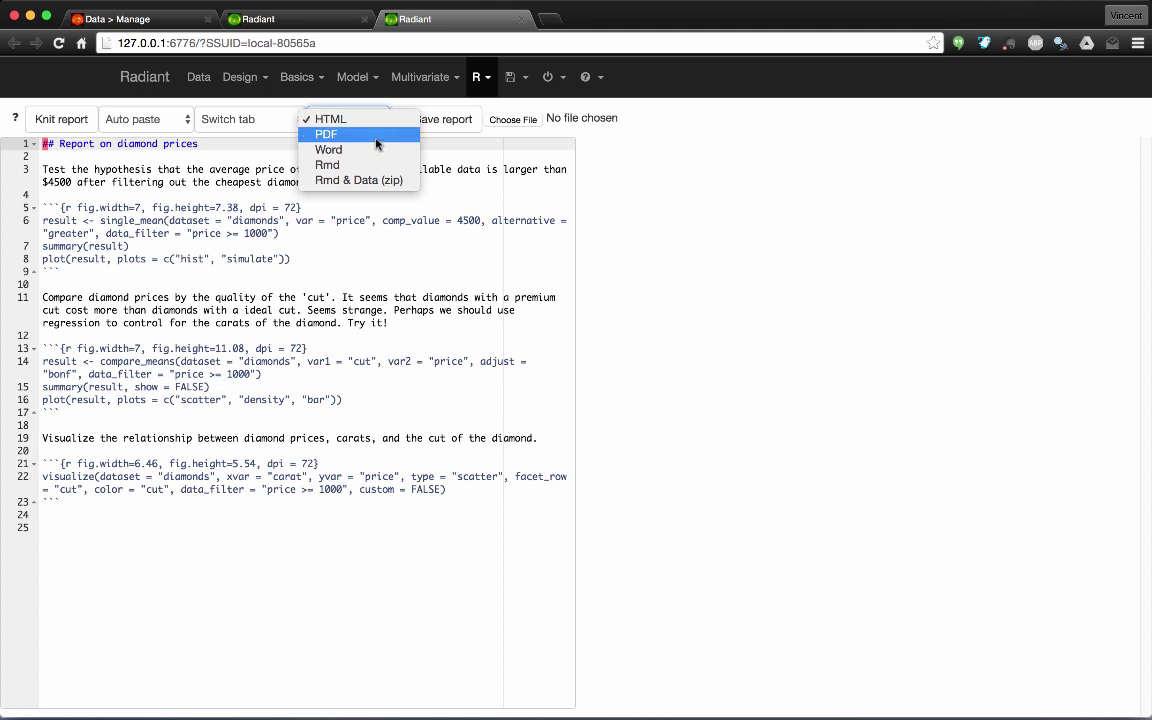
pyautogui.click(369, 152)
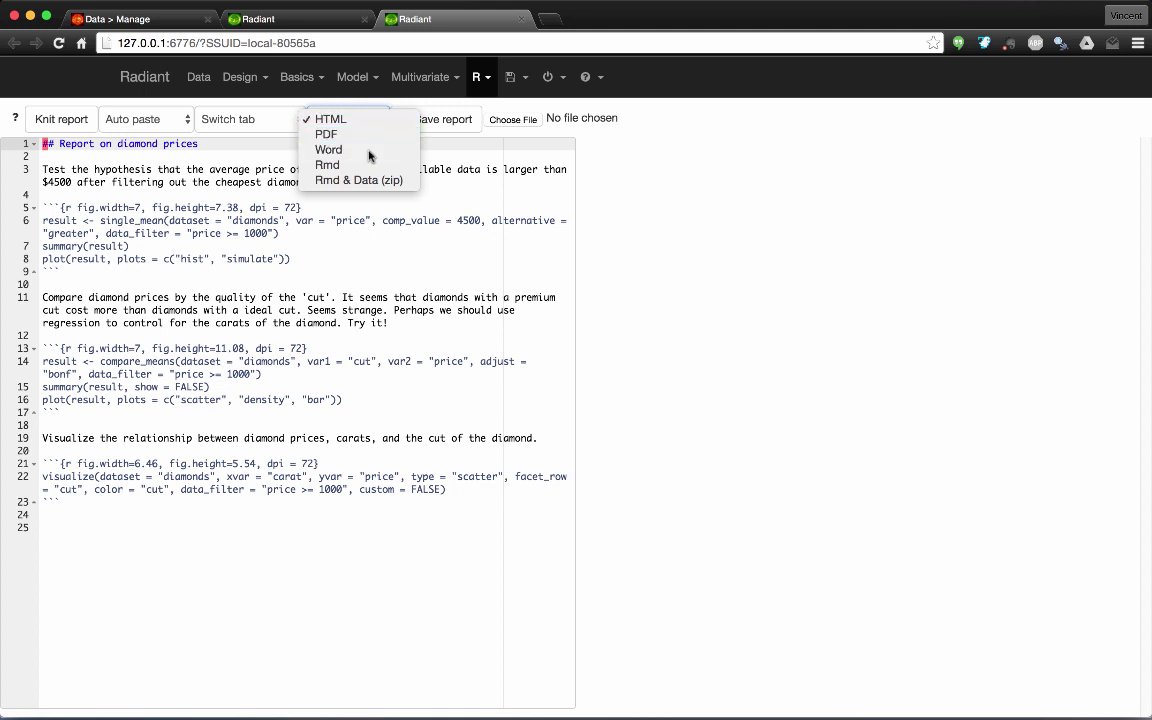
pyautogui.click(441, 121)
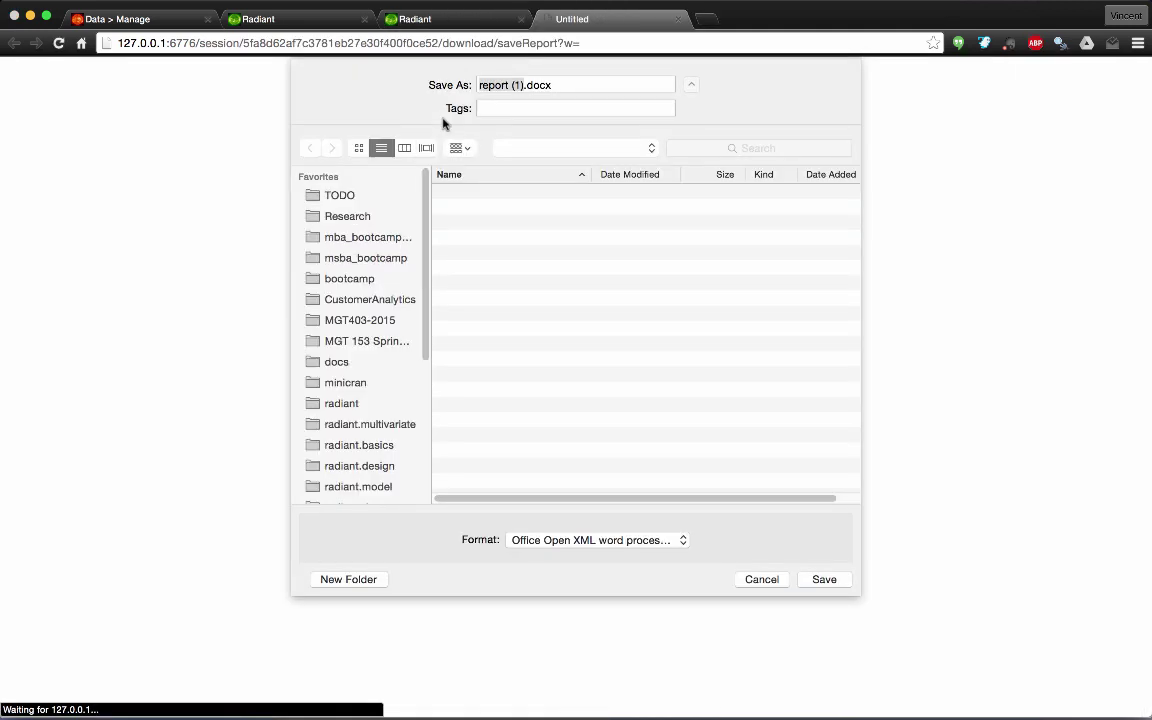
pyautogui.press('Right')
pyautogui.press('BackSpace')
pyautogui.press('BackSpace')
pyautogui.press('BackSpace')
pyautogui.press('BackSpace')
pyautogui.press('Return')
pyautogui.click(688, 154)
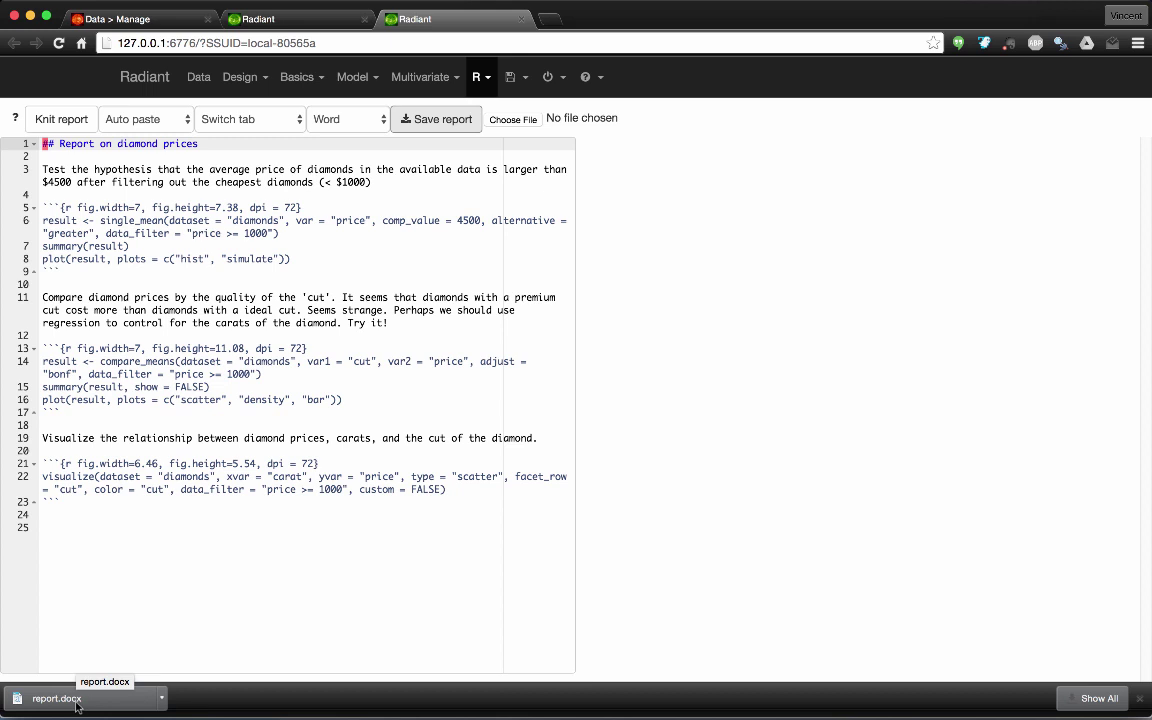
pyautogui.click(76, 706)
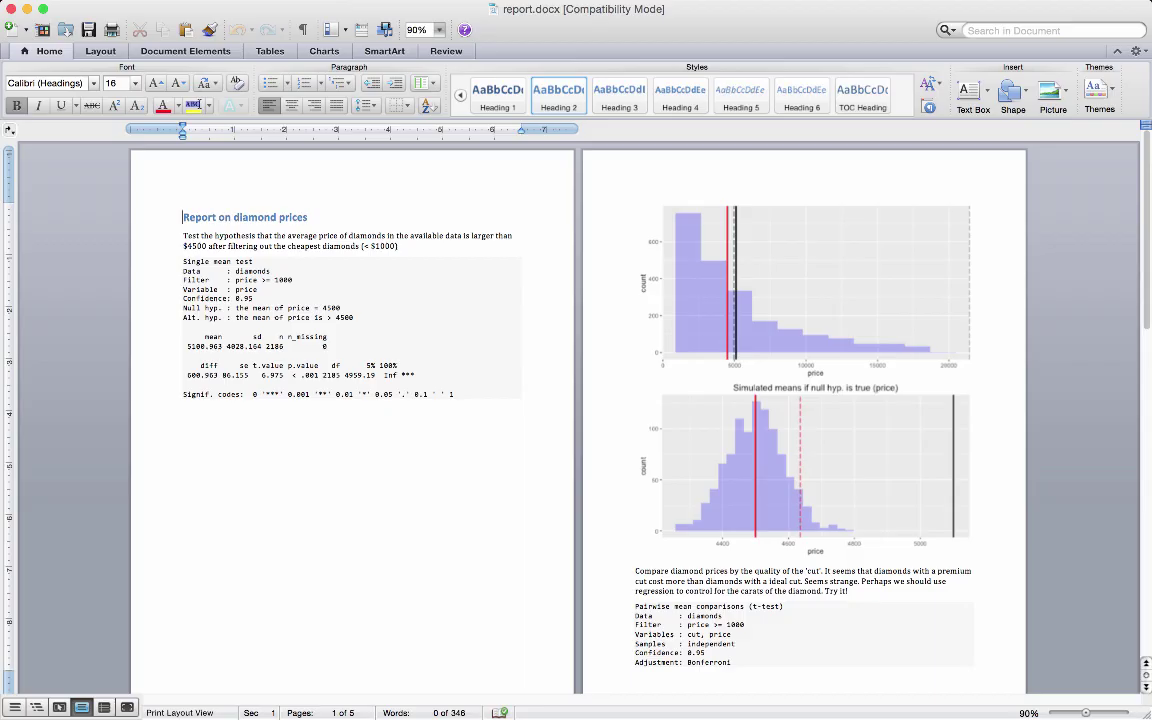
pyautogui.scroll(-10, 687, 473)
pyautogui.scroll(-5, 689, 478)
pyautogui.scroll(15, 689, 478)
pyautogui.press('super+Tab')
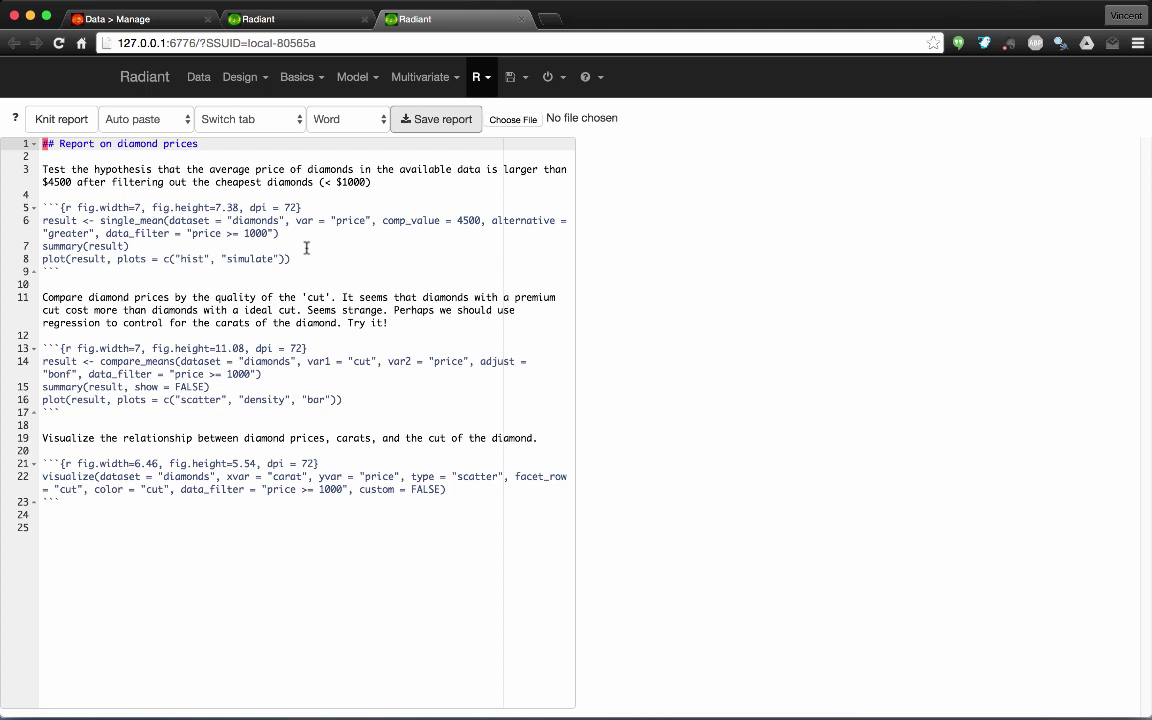
# - Switch Auto paste to To R and send the diamonds Compare means command to R
pyautogui.click(182, 119)
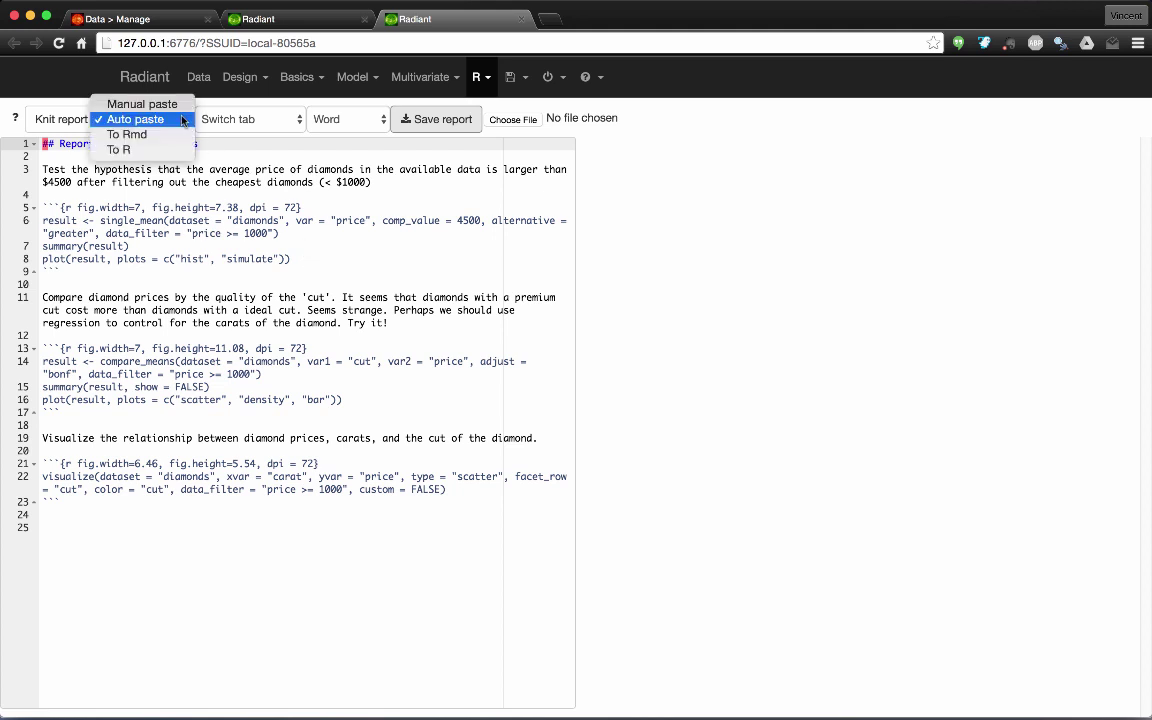
pyautogui.click(143, 150)
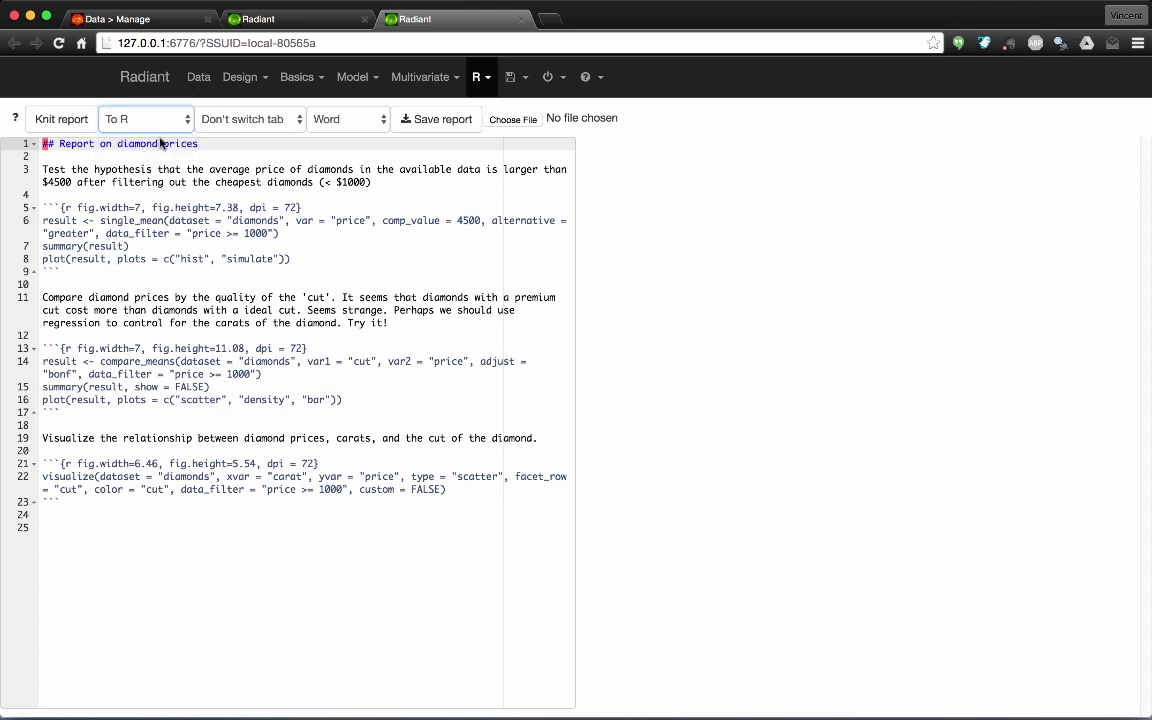
pyautogui.click(298, 77)
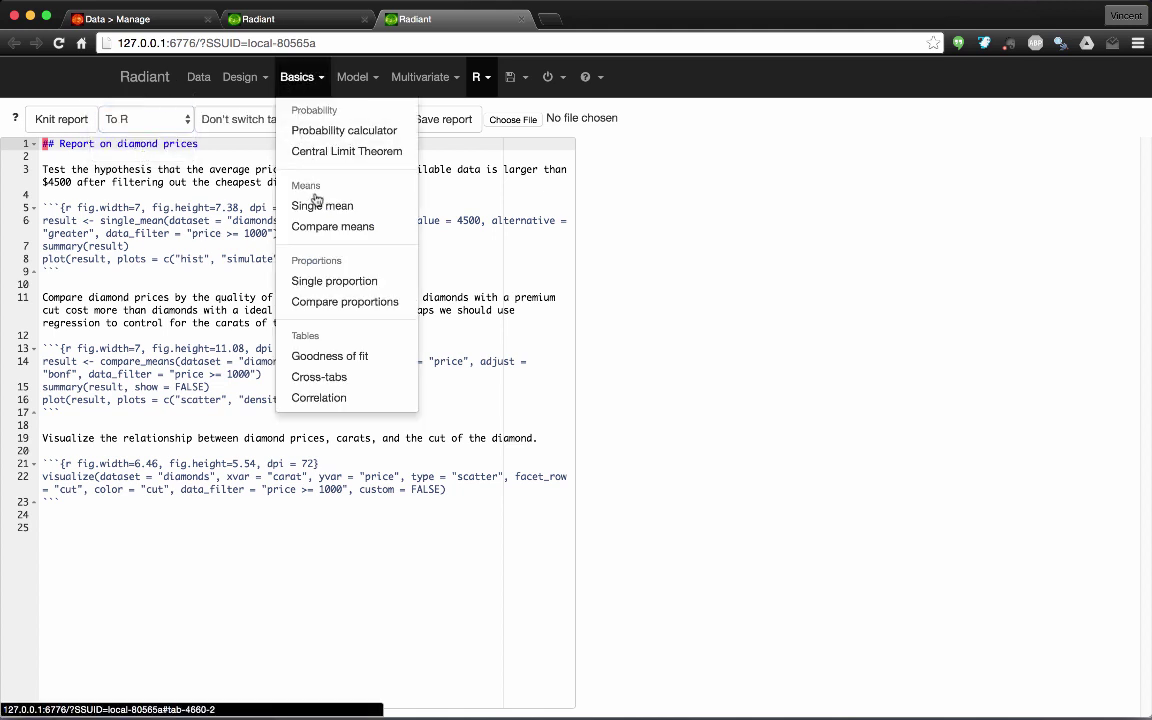
pyautogui.click(292, 227)
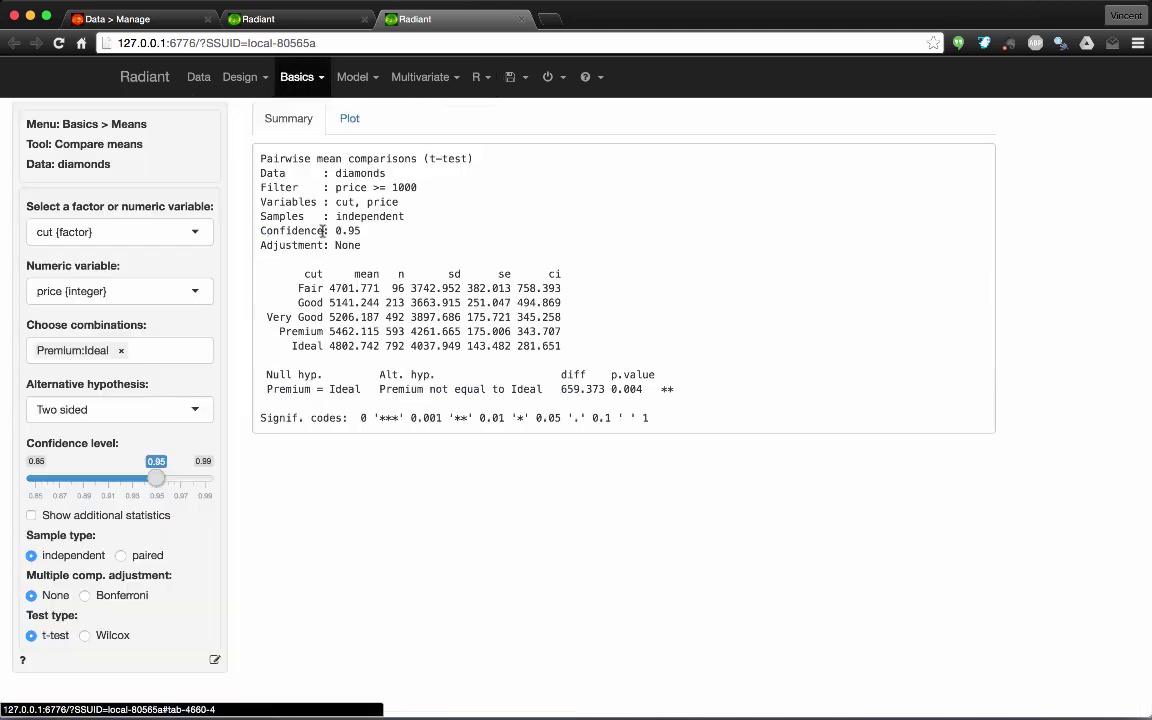
pyautogui.click(214, 661)
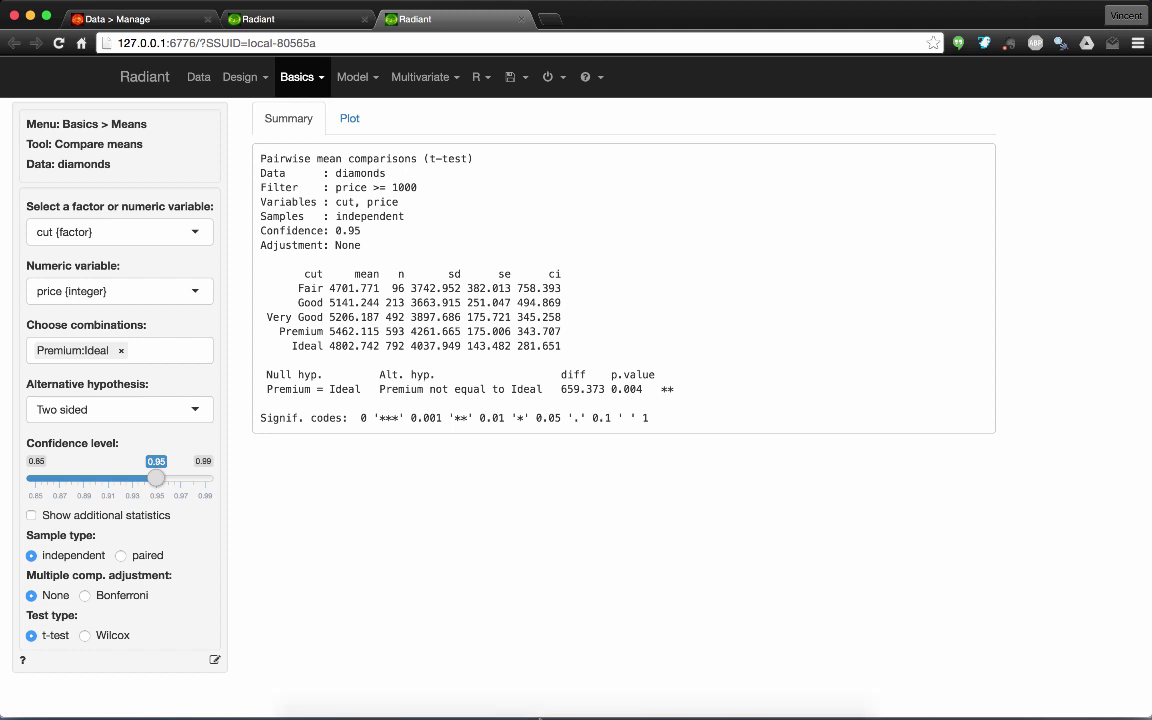
# - Bring RStudio forward to view the compare_means code pasted into introduction.R
pyautogui.click(687, 692)
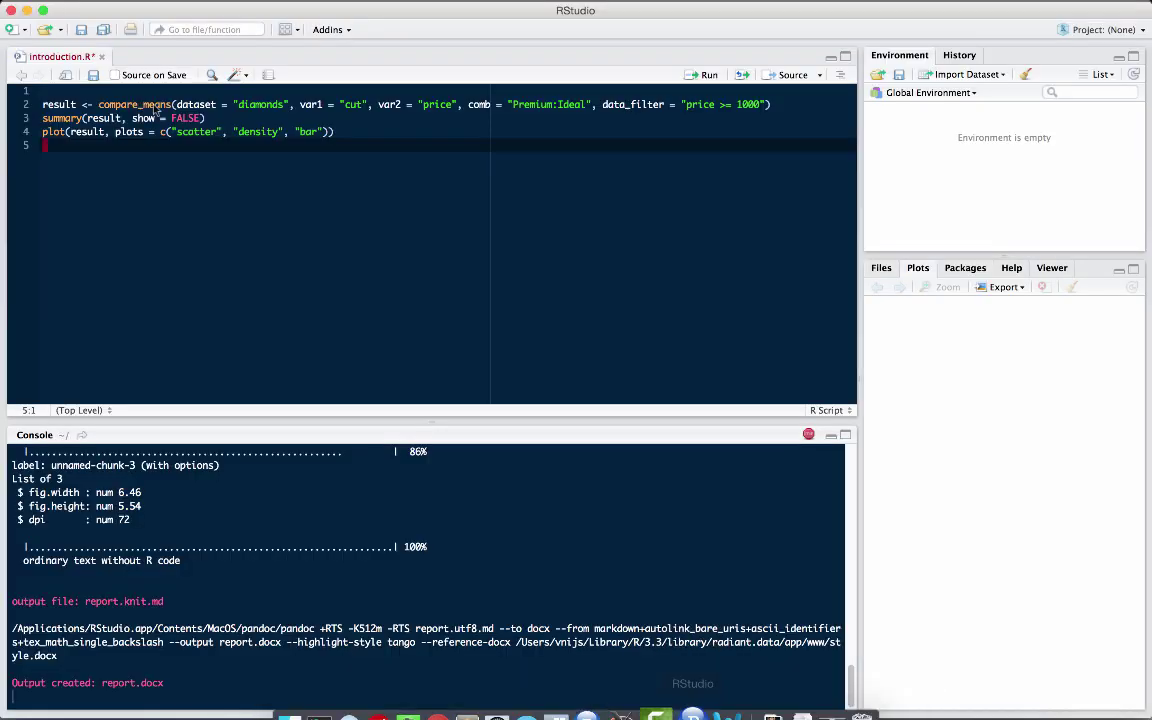